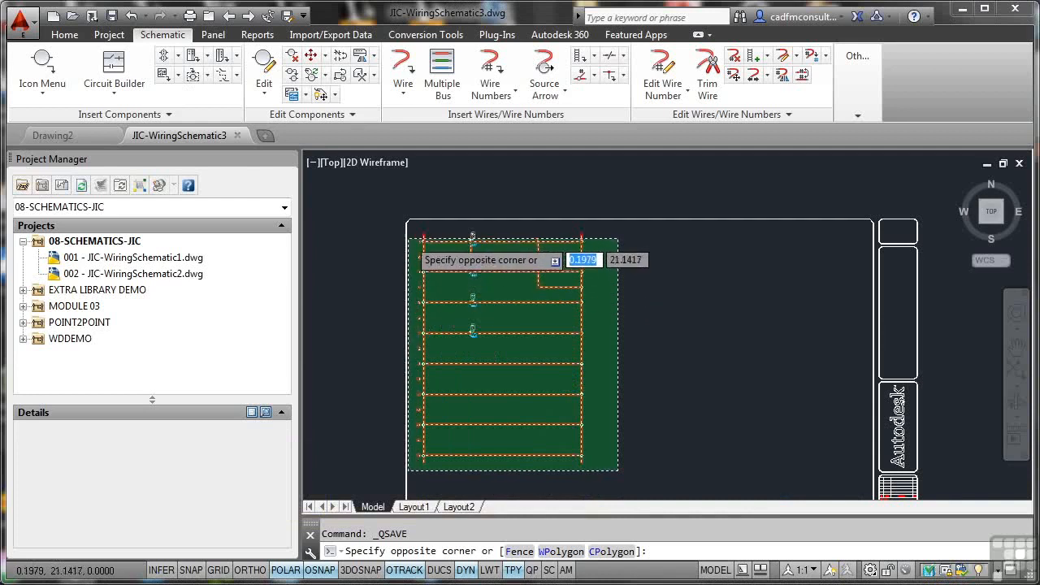
{"action": "left_click", "coordinate": [410, 229]}
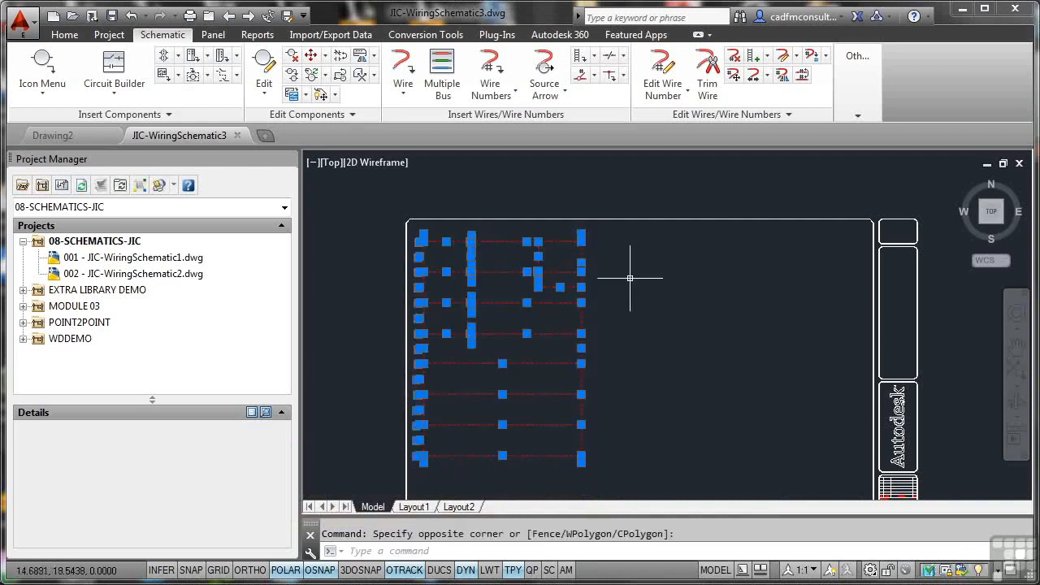
{"action": "right_click", "coordinate": [552, 240]}
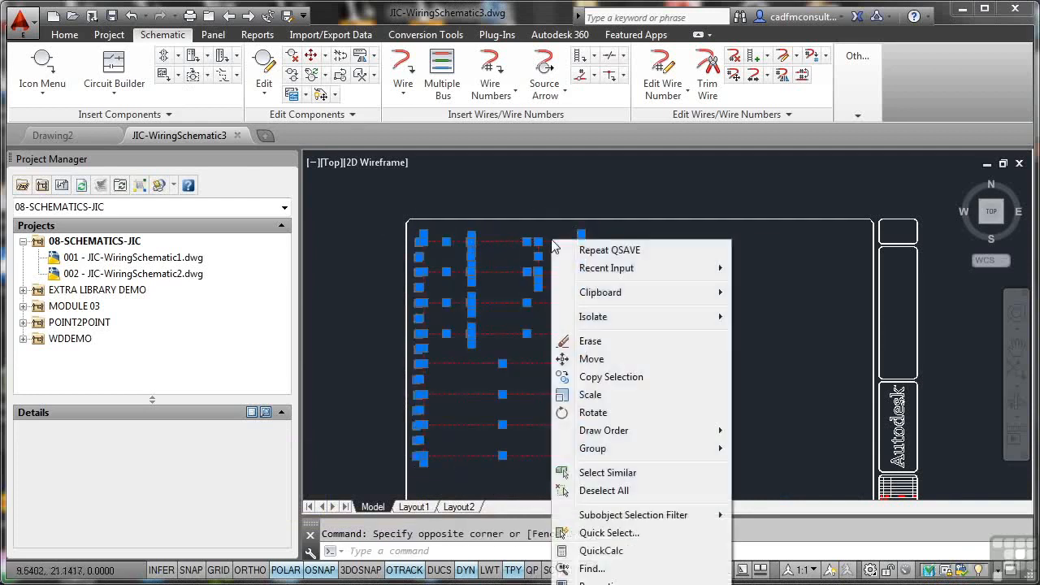
{"action": "left_click", "coordinate": [611, 377]}
{"action": "key", "text": "Escape"}
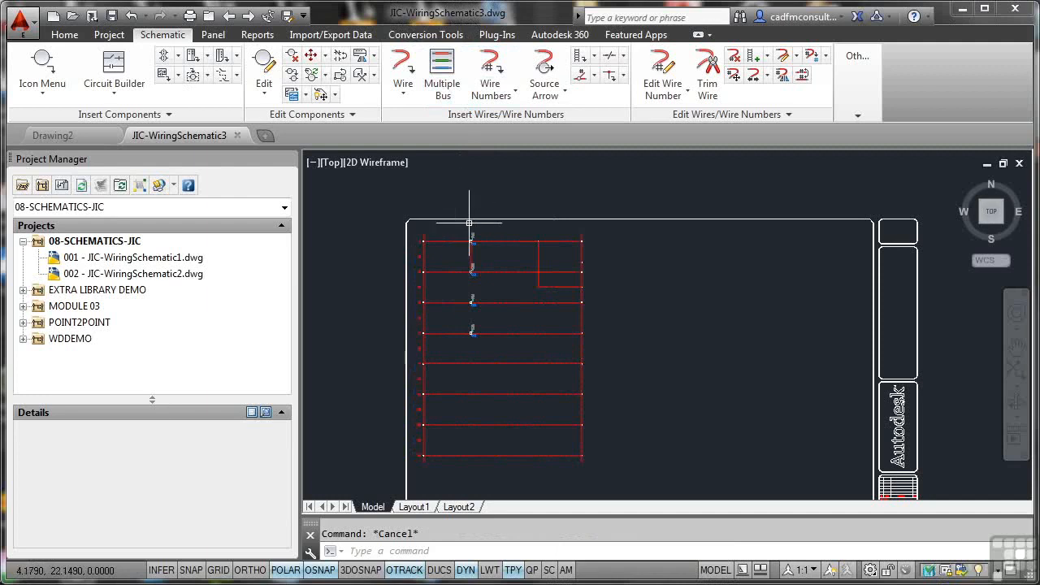
Add the active drawing JIC-WiringSchematic3.dwg to the 08-SCHEMATICS-JIC project, applying the project default values to its drawing settings.
{"action": "right_click", "coordinate": [96, 243]}
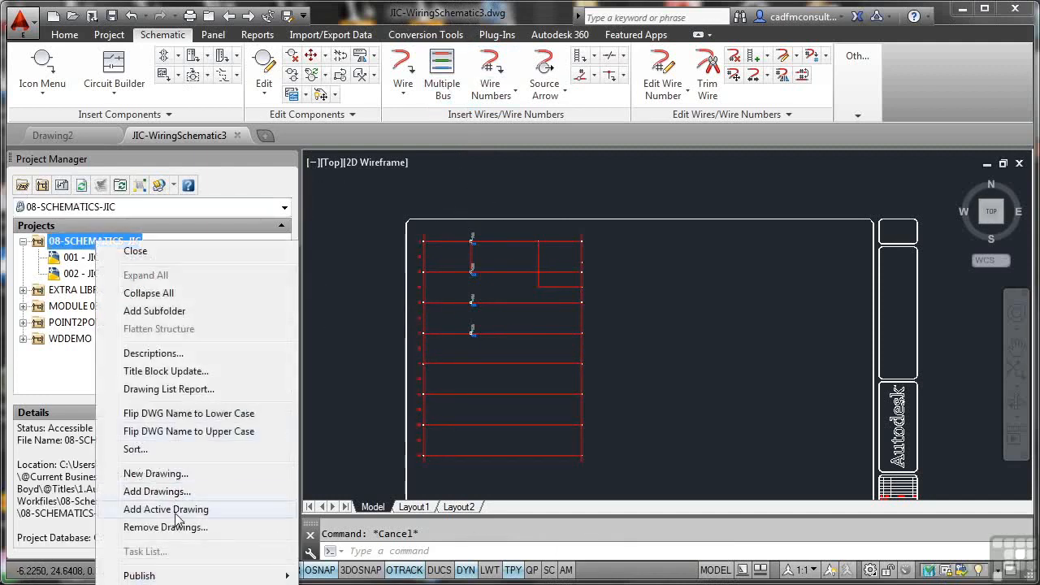
{"action": "left_click", "coordinate": [175, 511]}
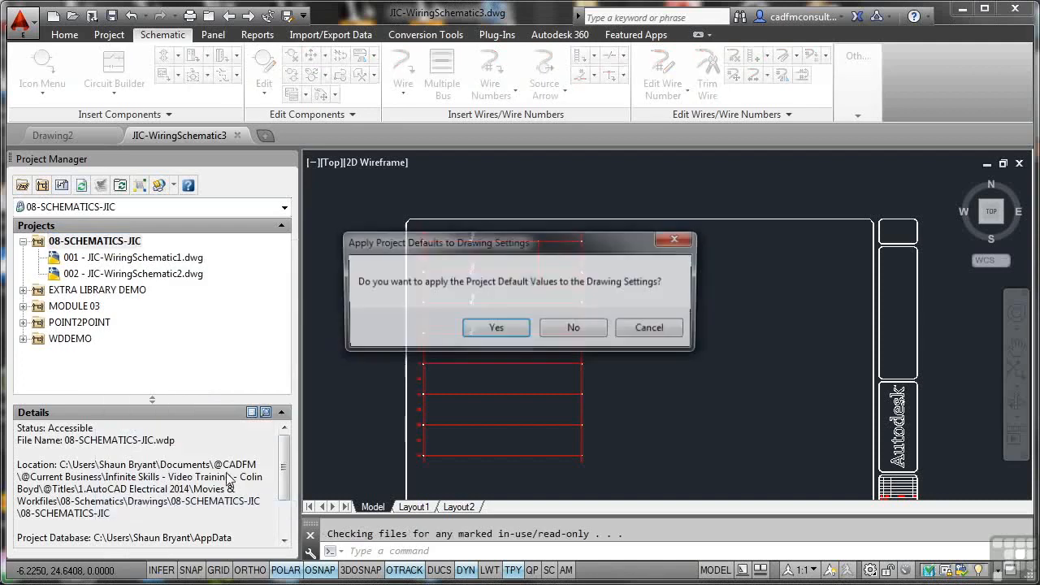
{"action": "left_click", "coordinate": [495, 329]}
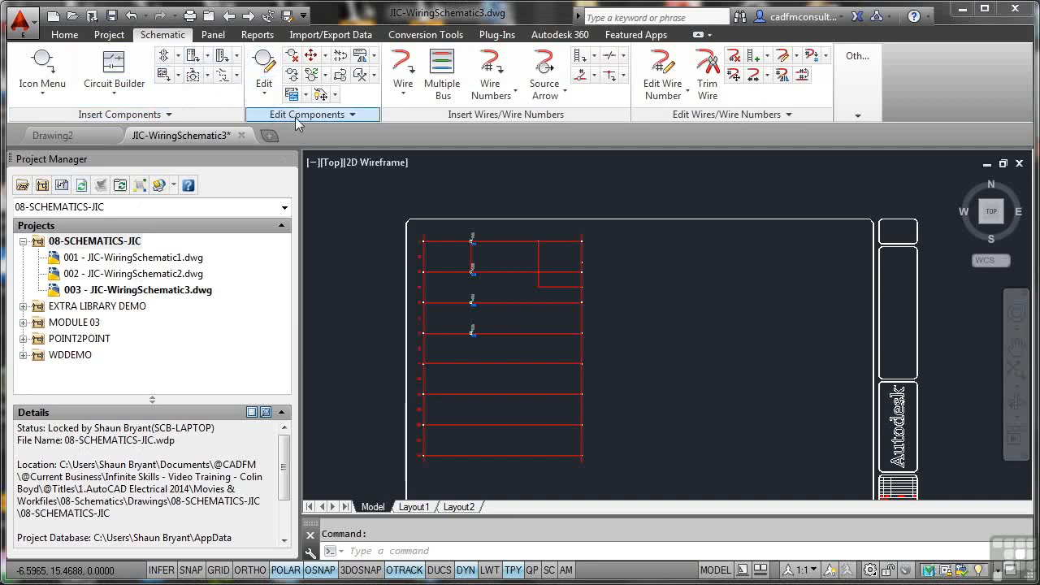
Copy the whole ladder circuit about 14.8 units horizontally to the right with Copy Circuit, using the Increase terminal numbers option.
{"action": "left_click", "coordinate": [306, 95]}
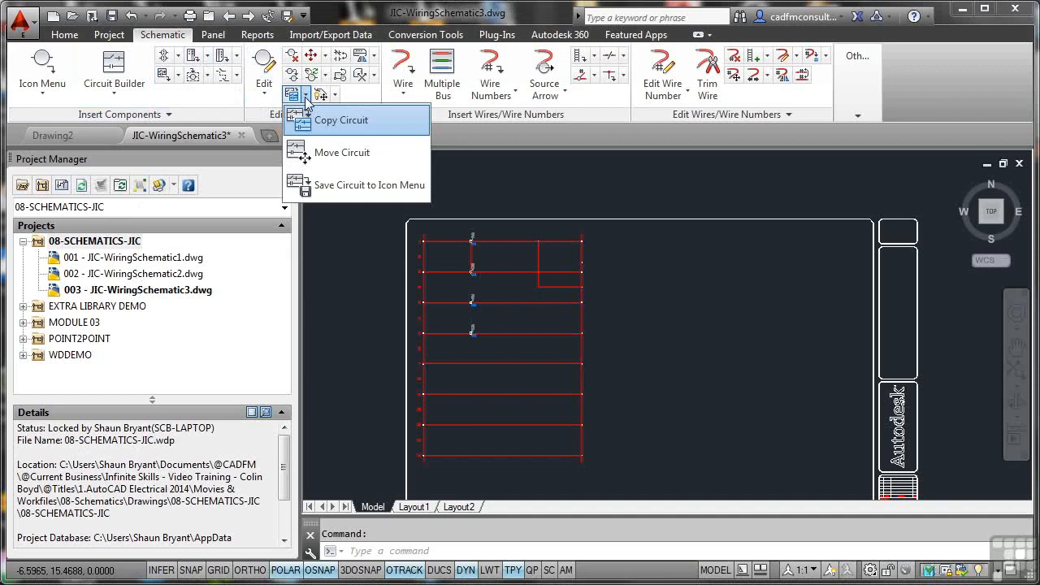
{"action": "left_click", "coordinate": [337, 121]}
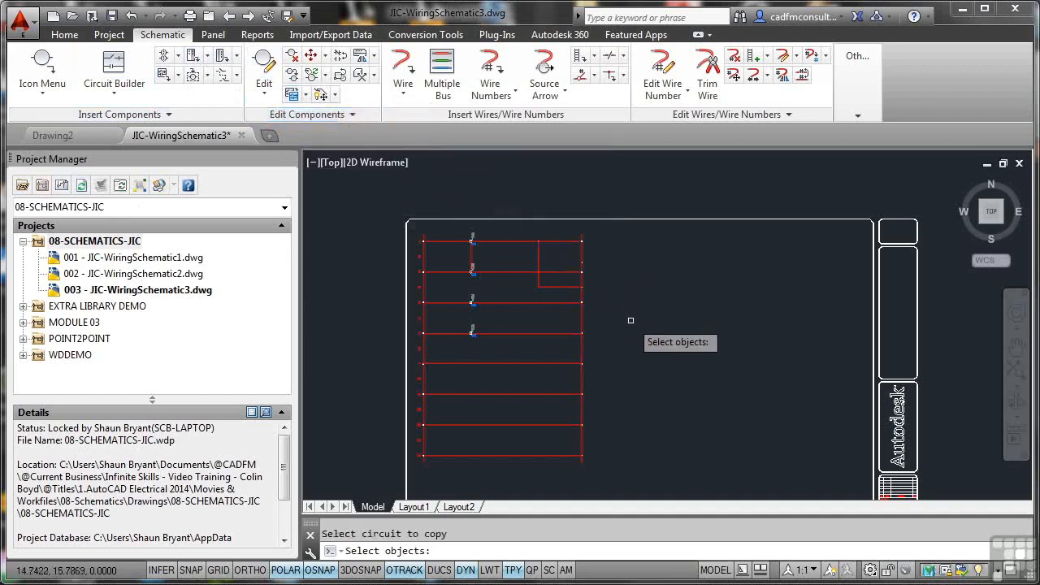
{"action": "left_click", "coordinate": [610, 478]}
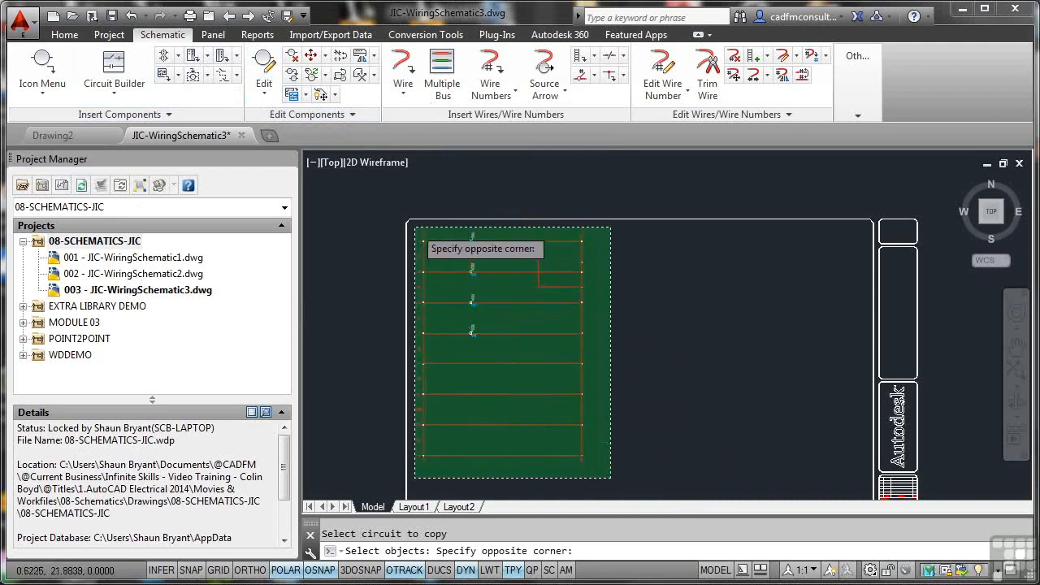
{"action": "left_click", "coordinate": [415, 228]}
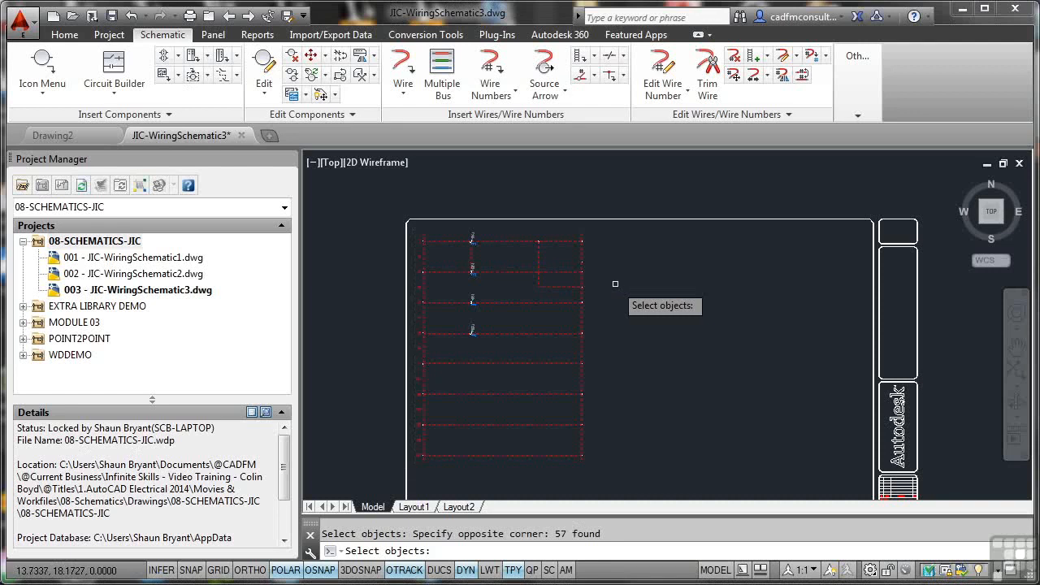
{"action": "key", "text": "Return"}
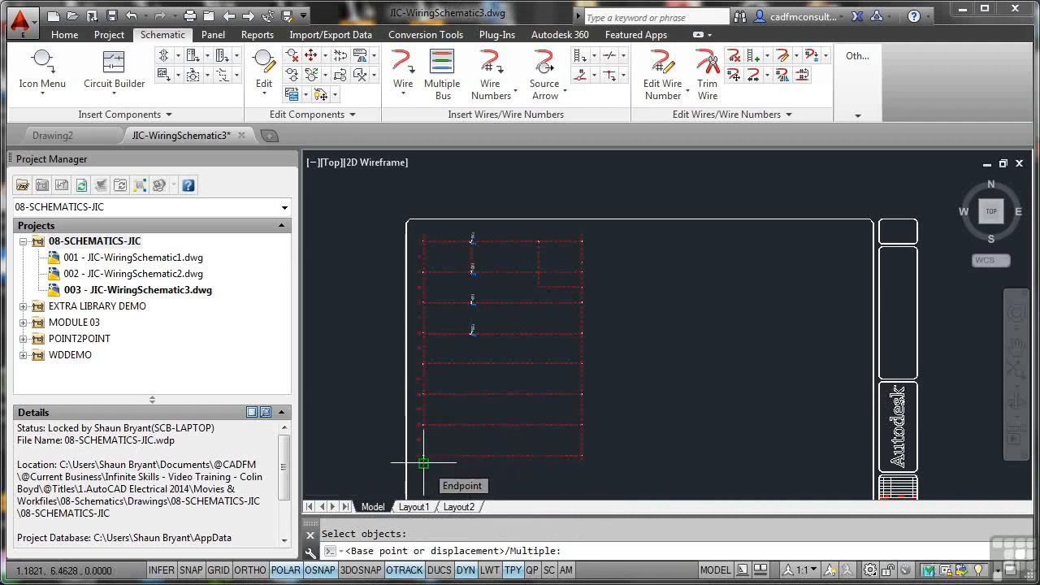
{"action": "left_click", "coordinate": [423, 463]}
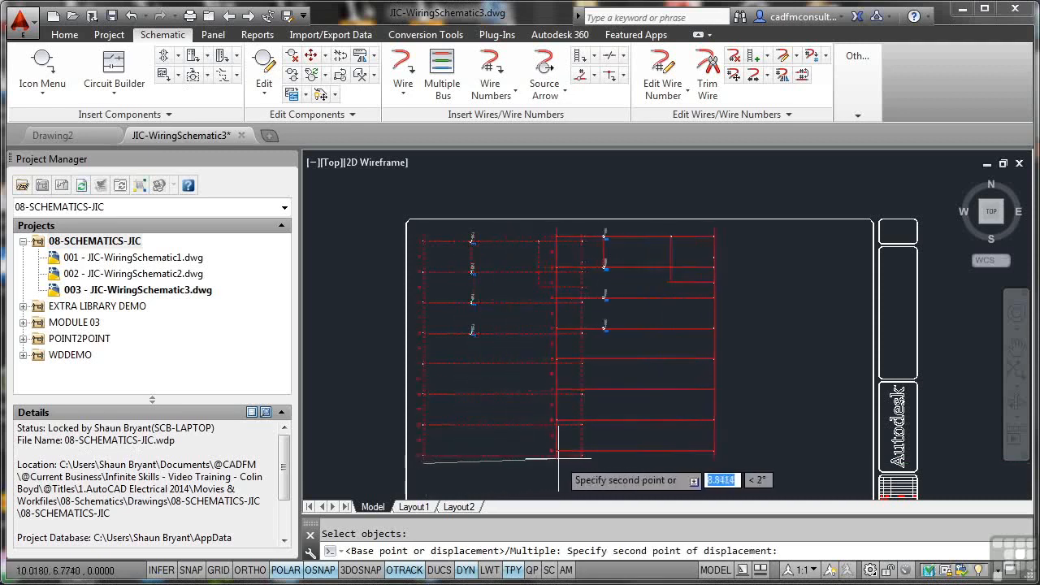
{"action": "left_click", "coordinate": [650, 463]}
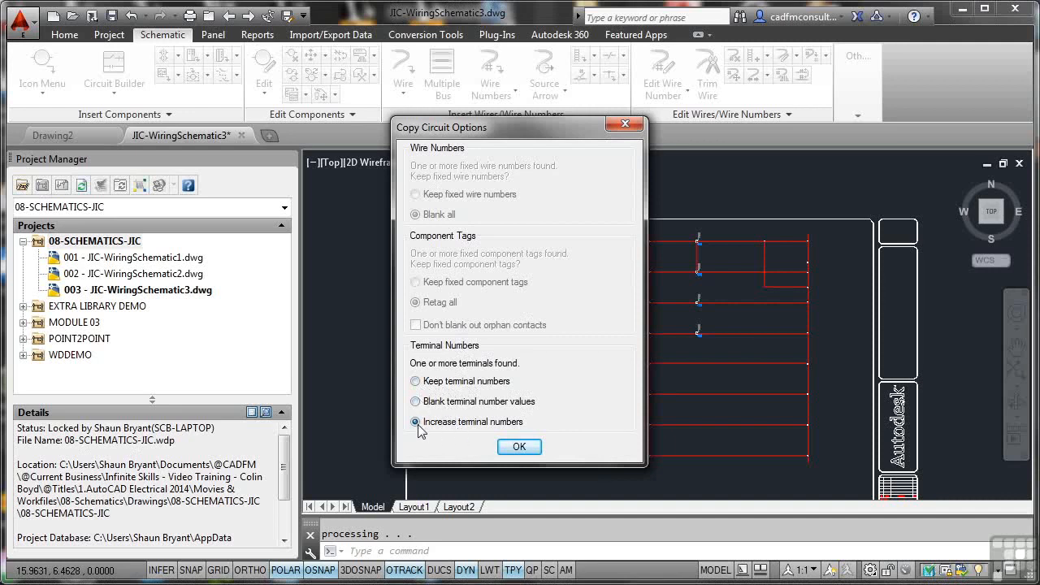
{"action": "left_click", "coordinate": [518, 447]}
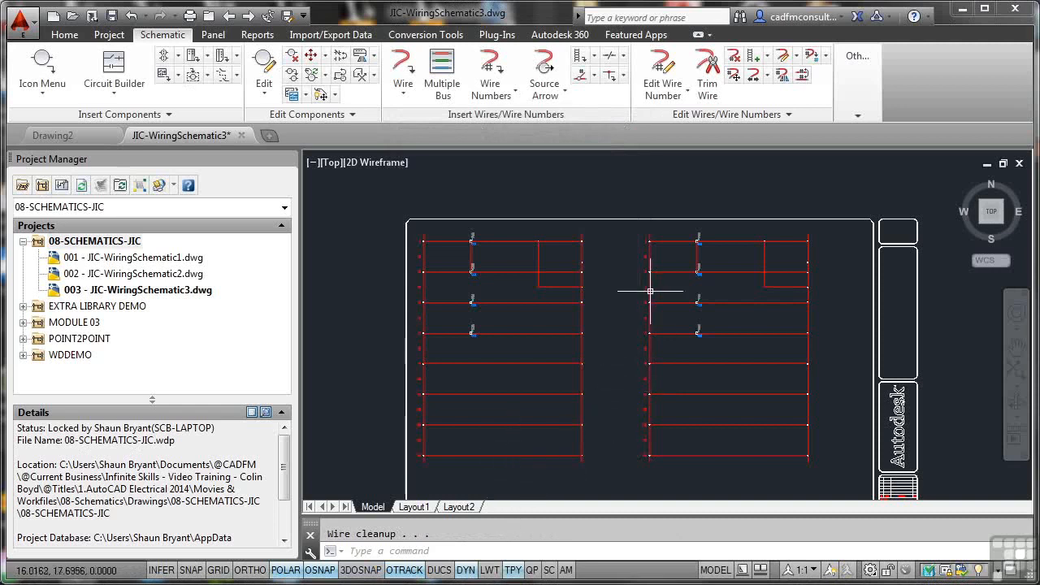
Compare the terminal numbers on the copied circuit with those on the original ladder.
{"action": "scroll", "coordinate": [701, 256], "scroll_direction": "up", "scroll_amount": 5}
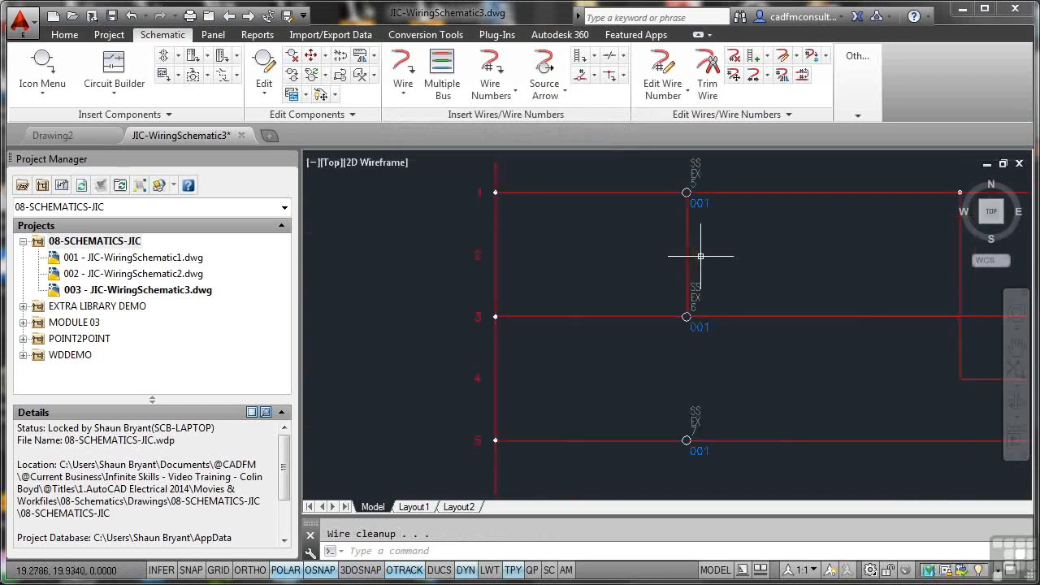
{"action": "middle_click_drag", "start_coordinate": [724, 236], "coordinate": [721, 305]}
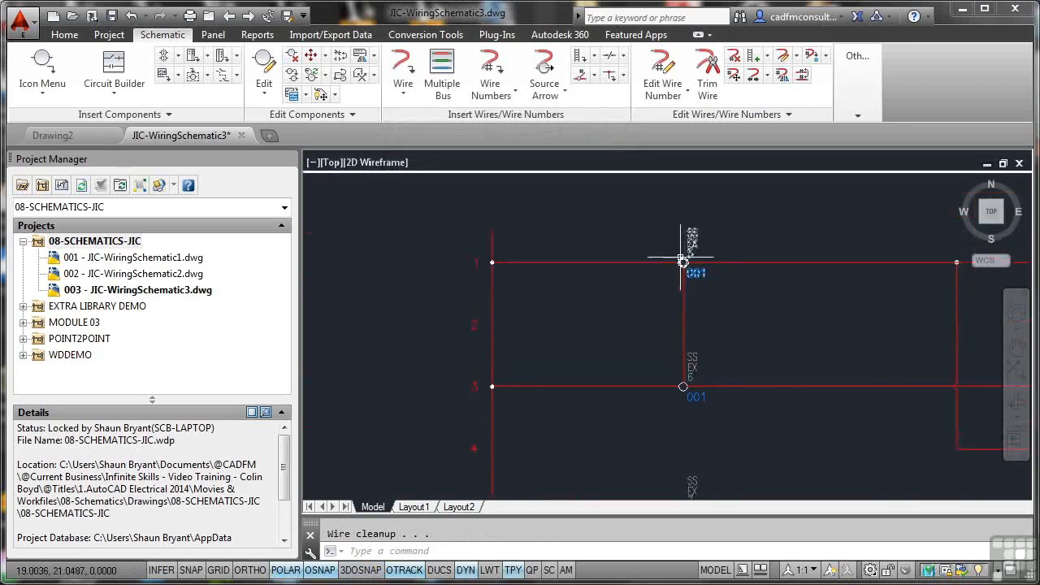
{"action": "middle_click_drag", "start_coordinate": [745, 406], "coordinate": [734, 234]}
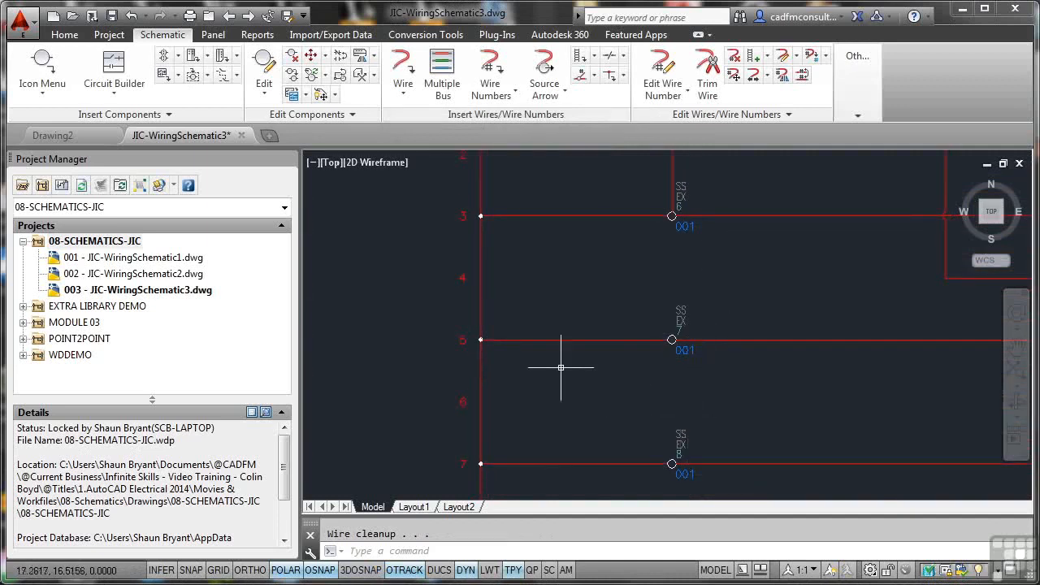
{"action": "scroll", "coordinate": [446, 320], "scroll_direction": "down", "scroll_amount": 5}
{"action": "middle_click_drag", "start_coordinate": [401, 302], "coordinate": [664, 313]}
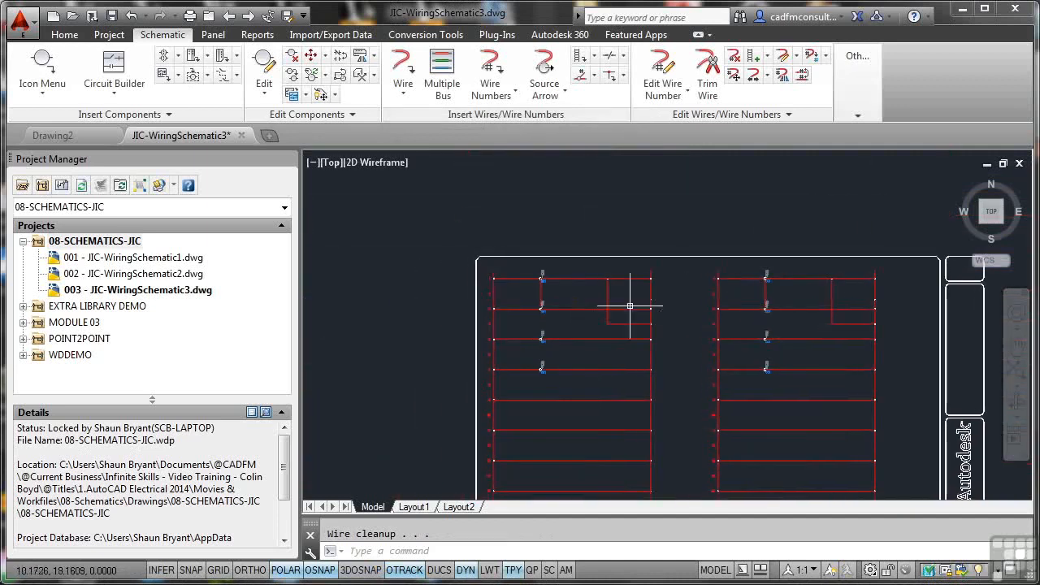
{"action": "scroll", "coordinate": [539, 296], "scroll_direction": "up", "scroll_amount": 2}
{"action": "scroll", "coordinate": [539, 296], "scroll_direction": "up", "scroll_amount": 4}
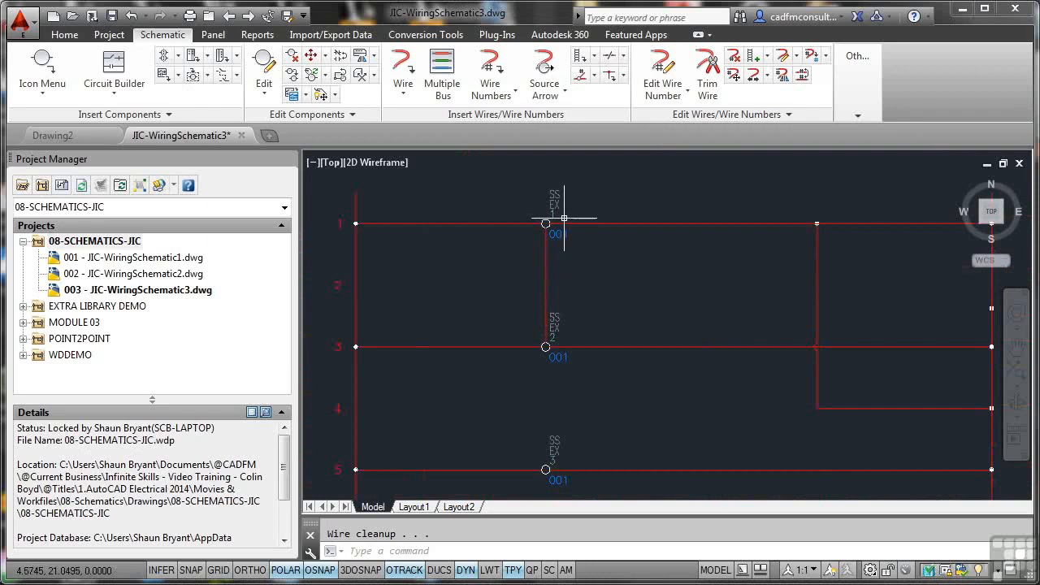
{"action": "mouse_move", "coordinate": [577, 431]}
{"action": "middle_mouse_down"}
{"action": "mouse_move", "coordinate": [587, 360]}
{"action": "mouse_move", "coordinate": [615, 290]}
{"action": "middle_mouse_up"}
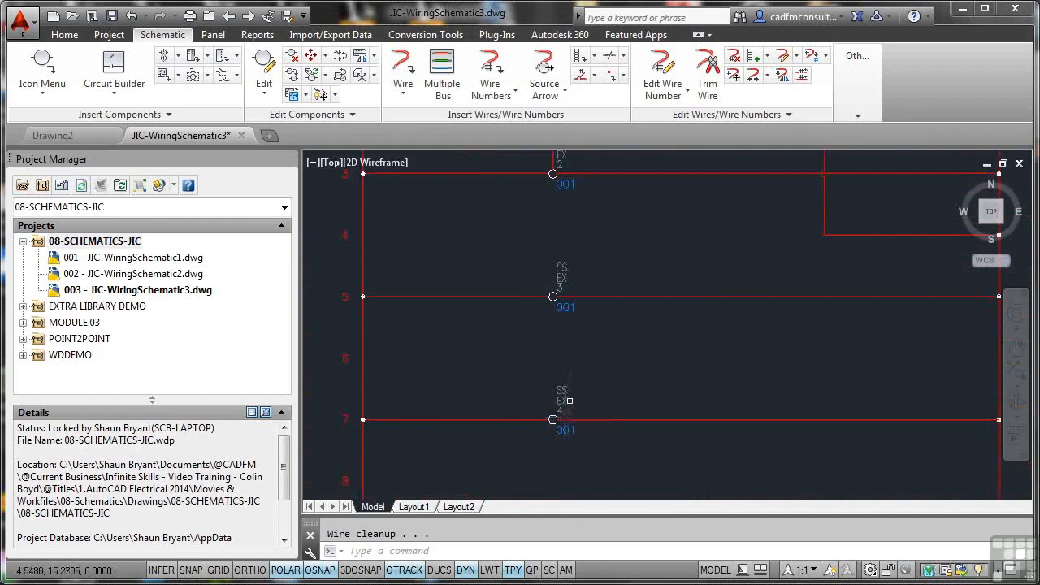
{"action": "middle_click", "coordinate": [581, 343]}
{"action": "middle_click", "coordinate": [581, 343]}
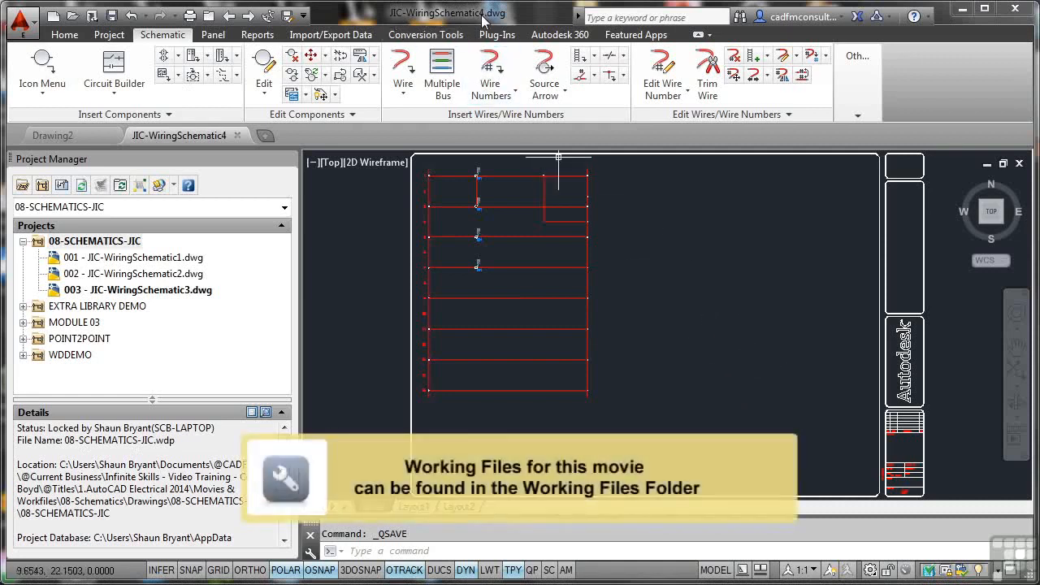
Add the active drawing JIC-WiringSchematic4.dwg to the 08-SCHEMATICS-JIC project with the project default values applied.
{"action": "left_click", "coordinate": [119, 243]}
{"action": "right_click", "coordinate": [120, 246]}
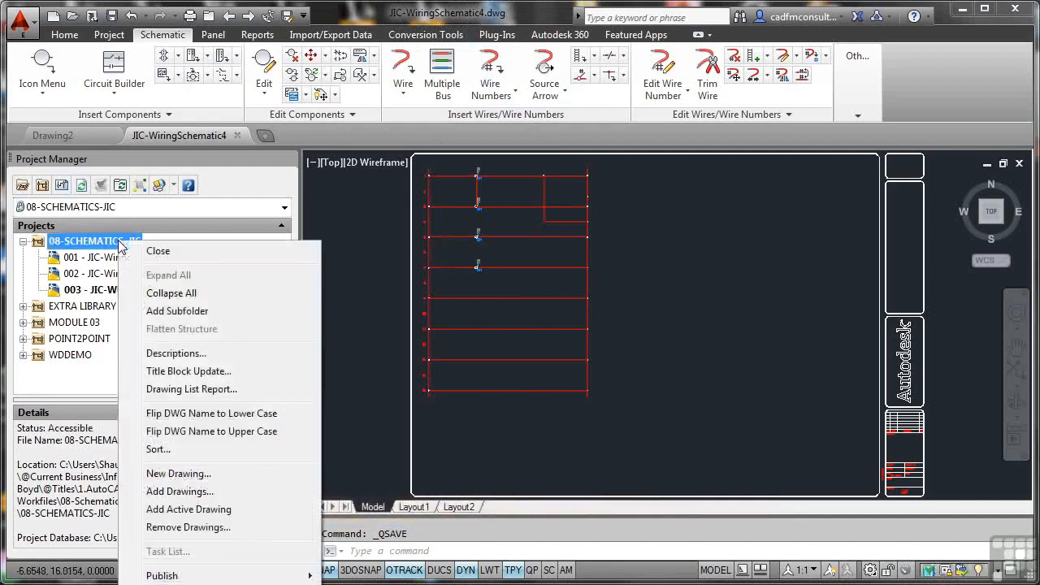
{"action": "left_click", "coordinate": [216, 507]}
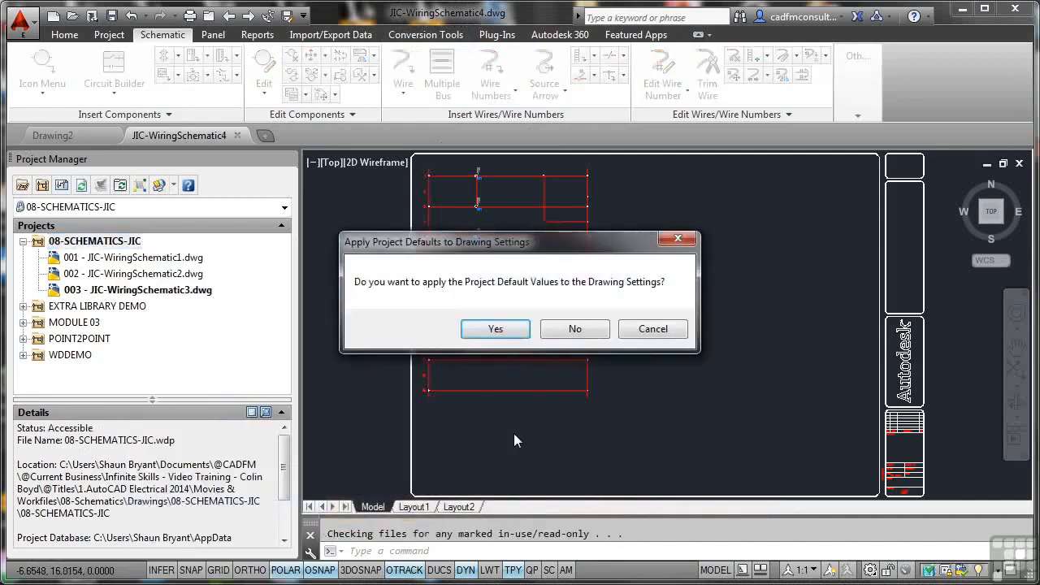
{"action": "left_click", "coordinate": [497, 330]}
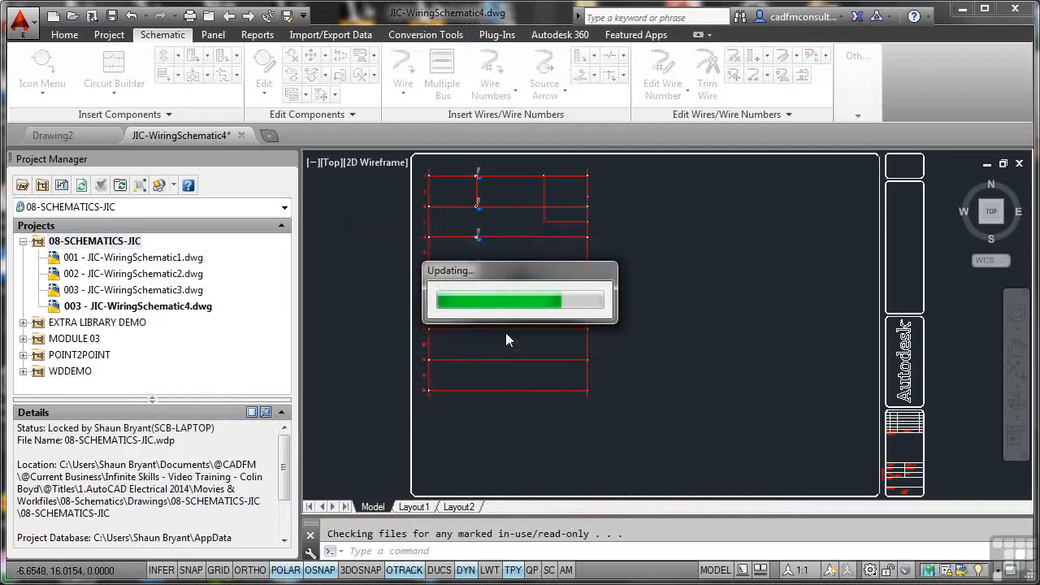
Set the sheet value of JIC-WiringSchematic4.dwg to 004 in its drawing properties.
{"action": "left_click", "coordinate": [122, 307]}
{"action": "right_click", "coordinate": [120, 307]}
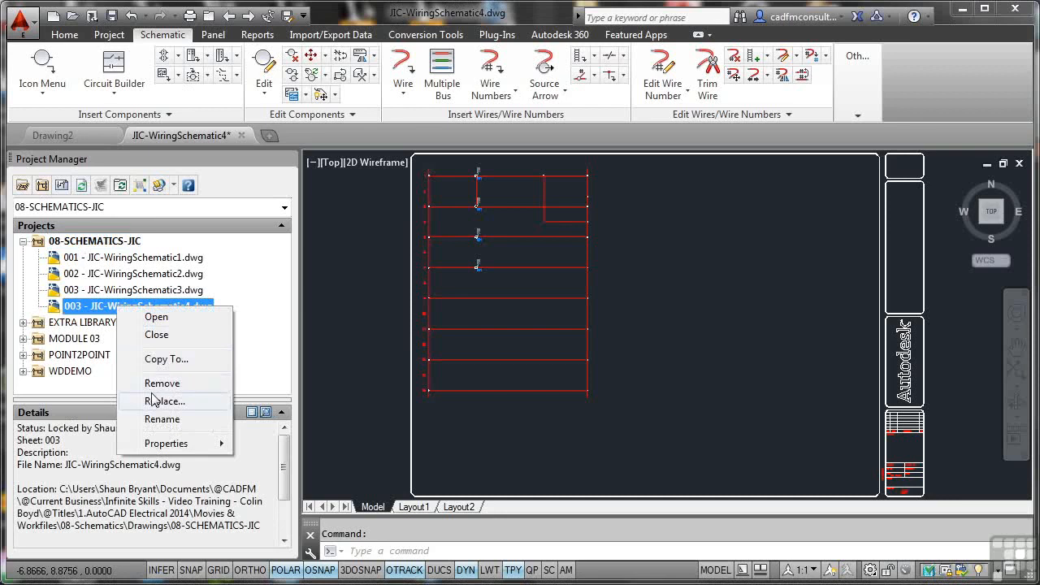
{"action": "mouse_move", "coordinate": [169, 444]}
{"action": "left_click", "coordinate": [268, 444]}
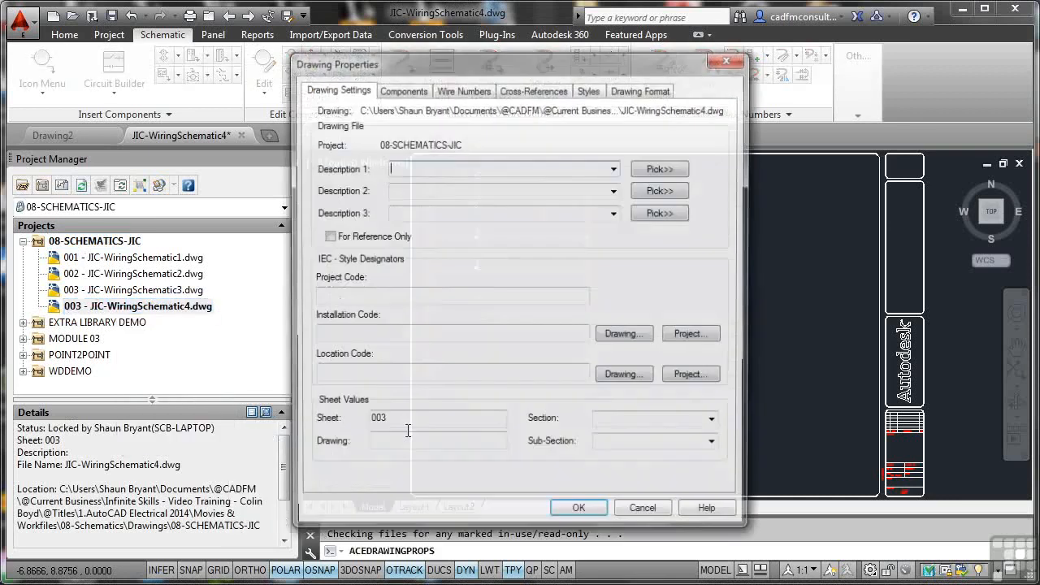
{"action": "key", "text": "BackSpace"}
{"action": "type", "text": "4"}
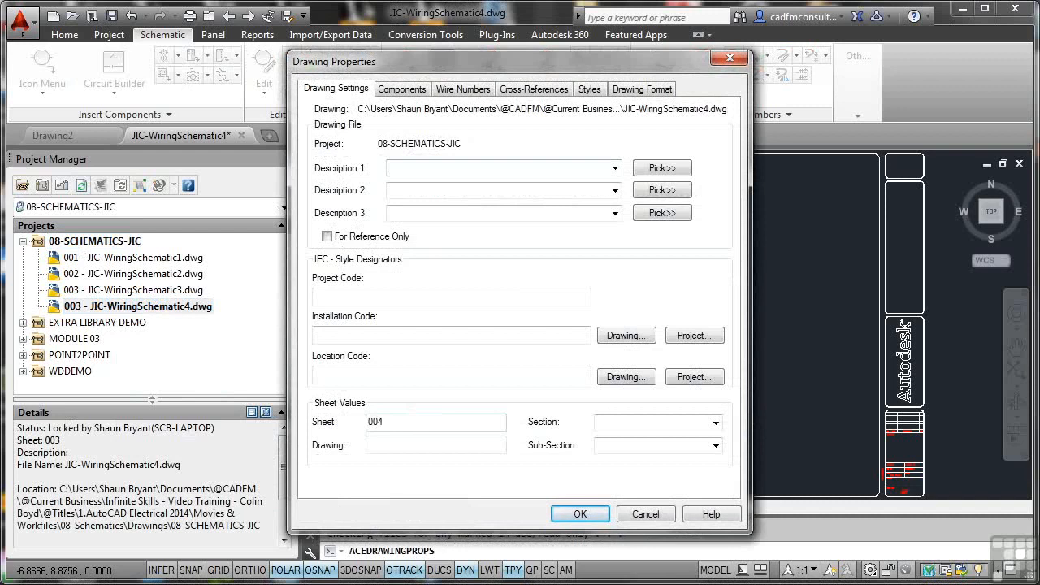
{"action": "left_click", "coordinate": [580, 514]}
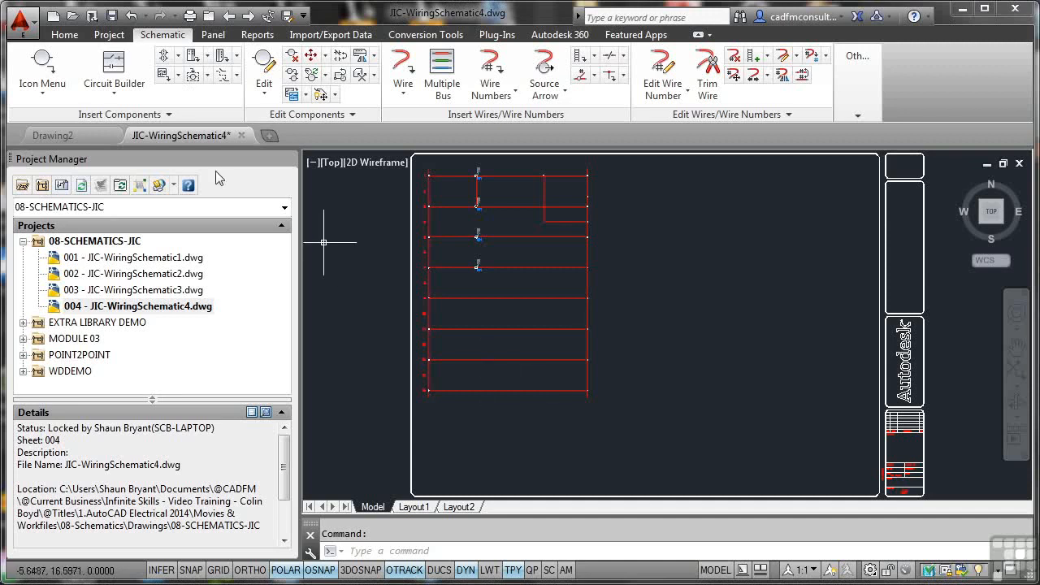
Look over the JIC schematic symbol categories available for component insertion, without inserting anything.
{"action": "left_click", "coordinate": [42, 61]}
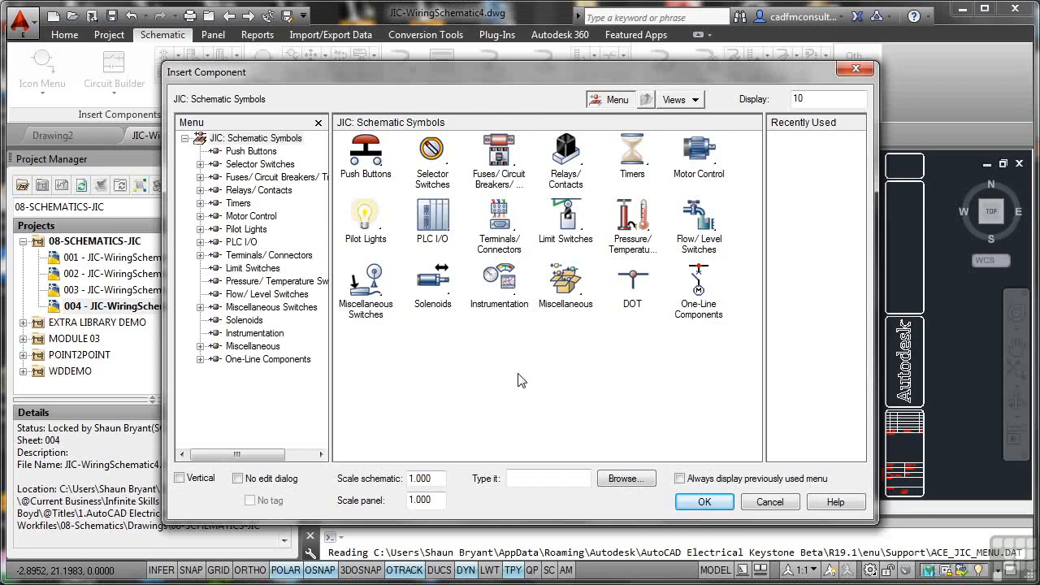
{"action": "left_click", "coordinate": [772, 502]}
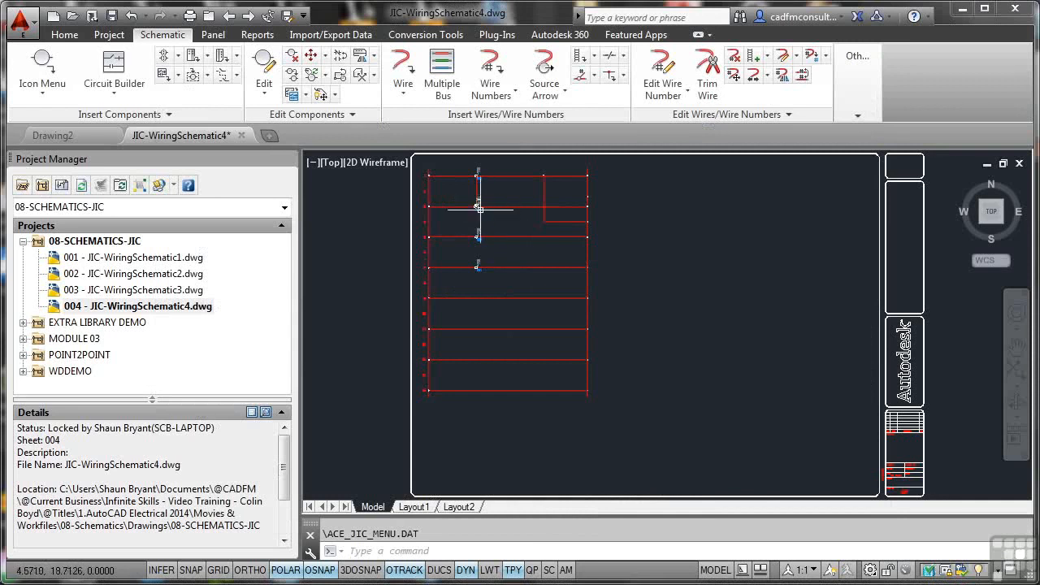
{"action": "left_click", "coordinate": [412, 169]}
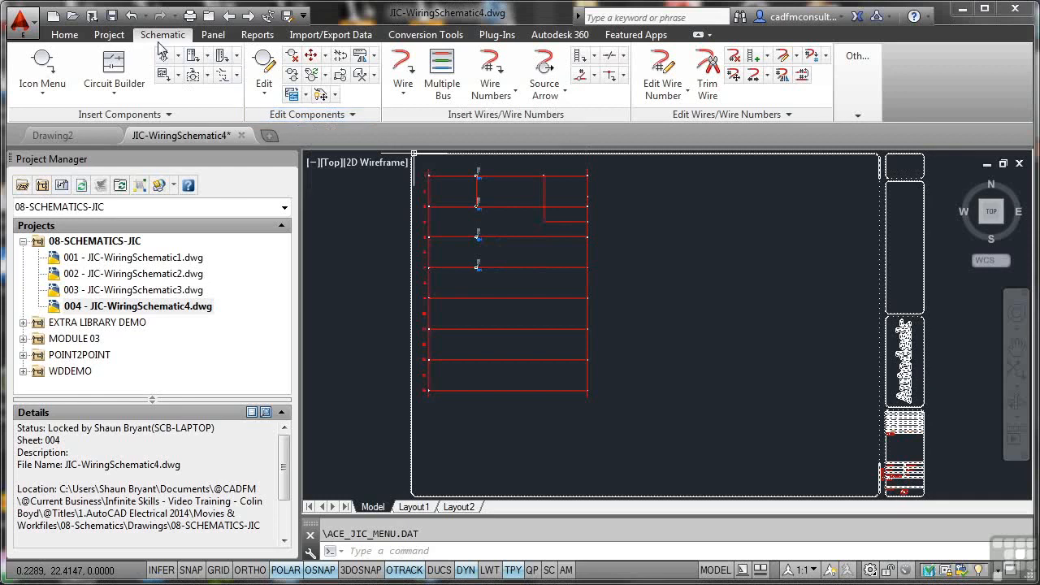
Create a new circuit in the icon menu's saved user circuits named Wiring Ladder 1, using the active drawing for its icon image.
{"action": "left_click", "coordinate": [305, 96]}
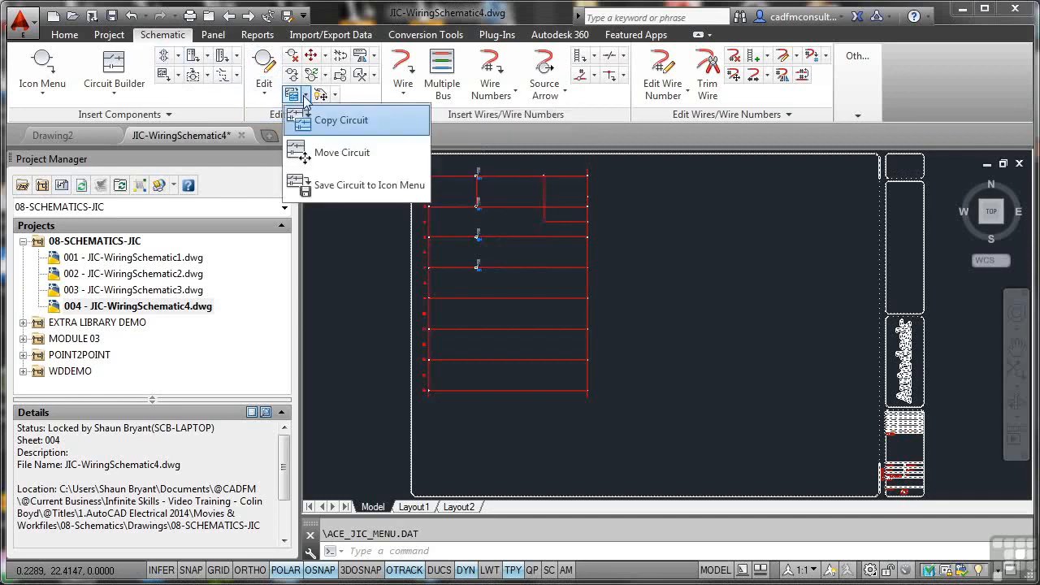
{"action": "left_click", "coordinate": [340, 185]}
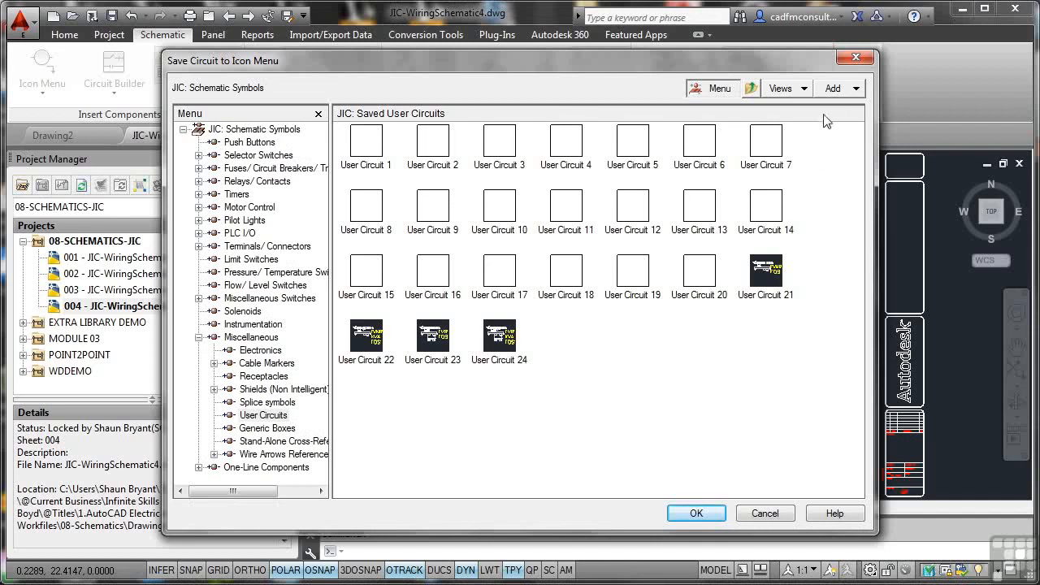
{"action": "left_click", "coordinate": [834, 89]}
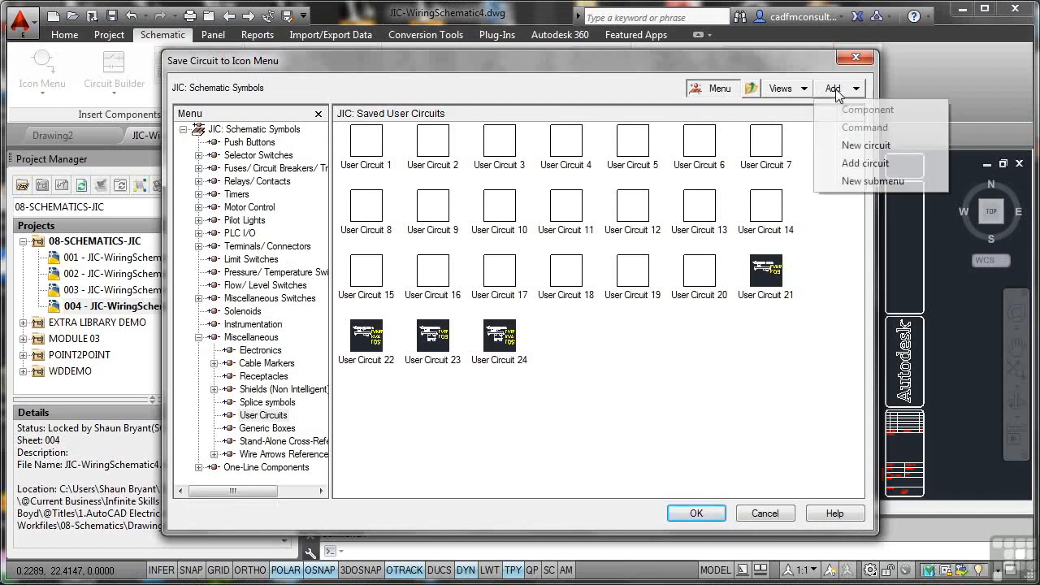
{"action": "left_click", "coordinate": [857, 149]}
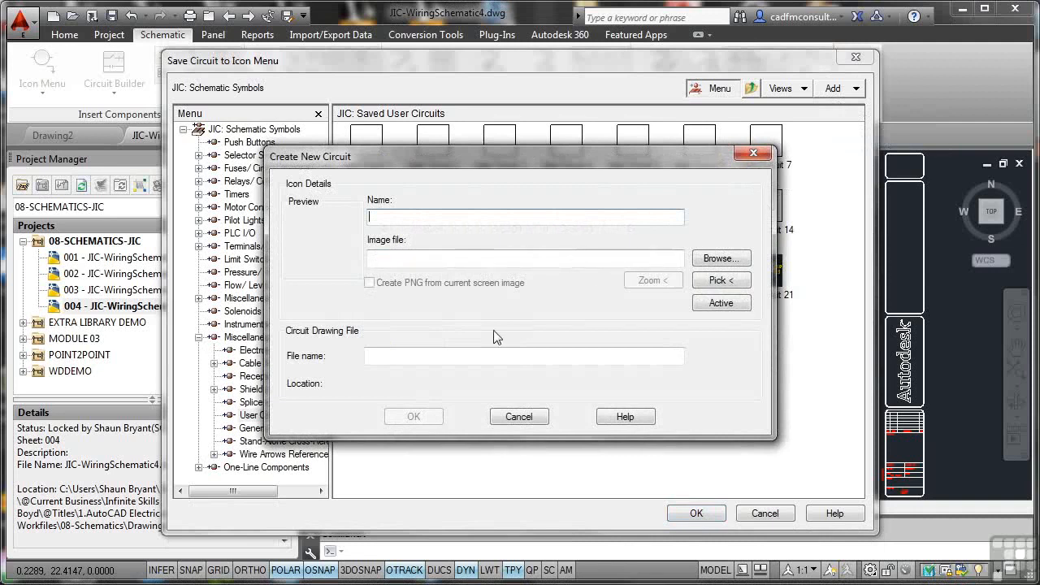
{"action": "type", "text": "Wiring Ladder 1"}
{"action": "left_click", "coordinate": [505, 257]}
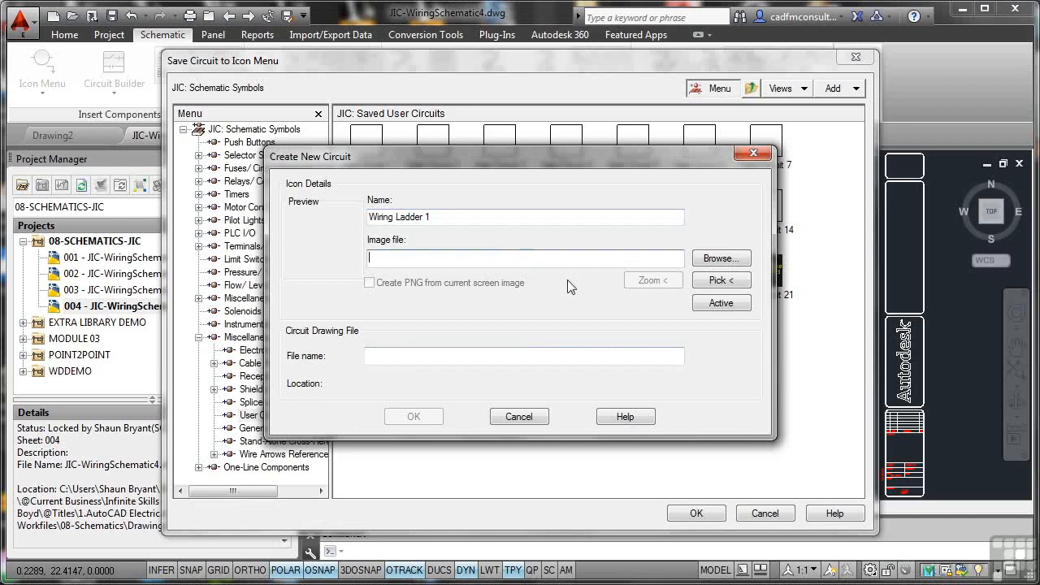
{"action": "left_click", "coordinate": [718, 304]}
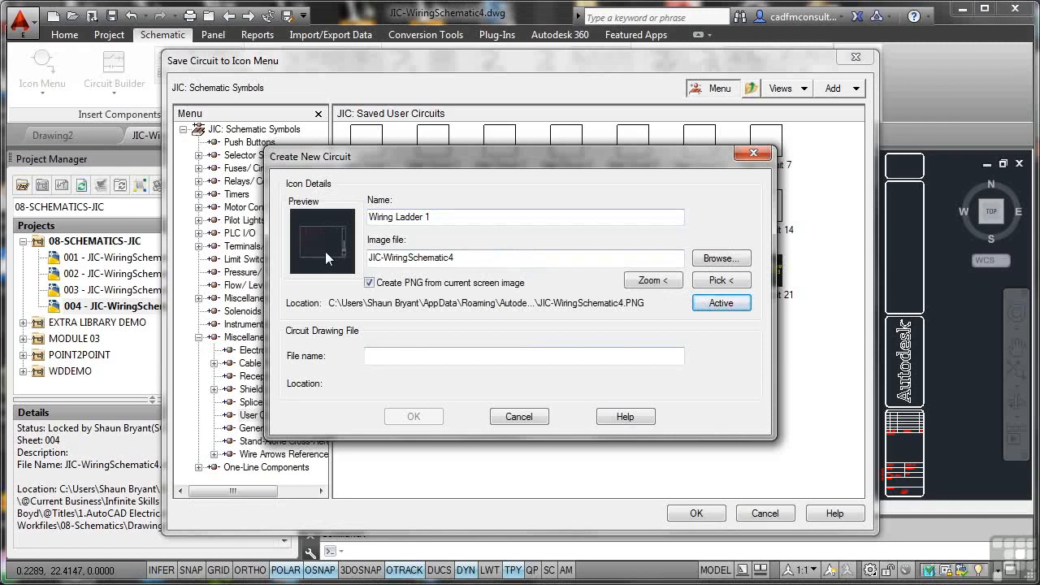
Reframe the new circuit's icon preview closer on the upper rungs of the ladder, without picking a block for the image.
{"action": "left_click", "coordinate": [650, 281]}
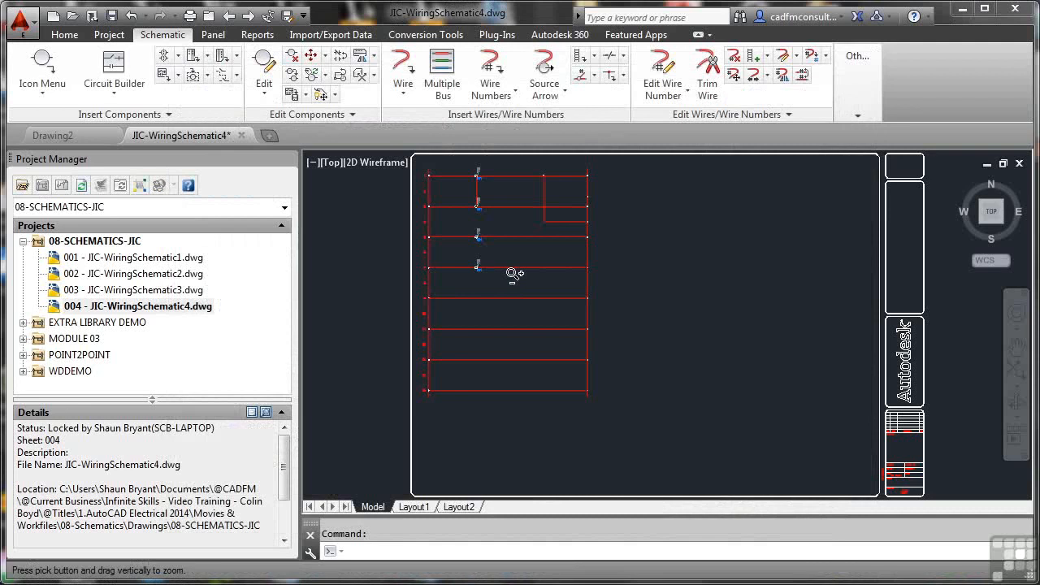
{"action": "scroll", "coordinate": [513, 274], "scroll_direction": "up", "scroll_amount": 2}
{"action": "middle_click_drag", "start_coordinate": [497, 241], "coordinate": [535, 315]}
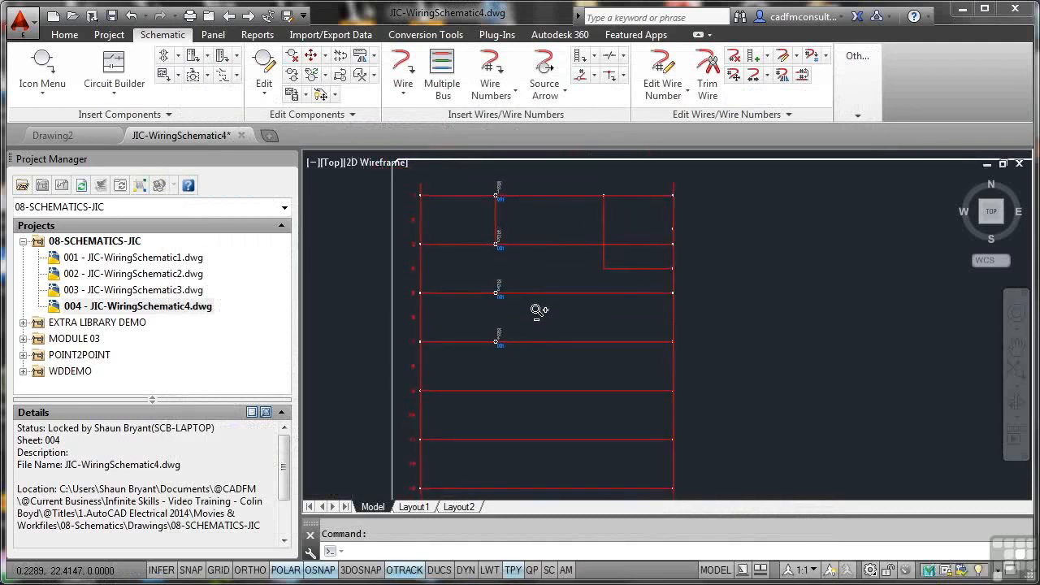
{"action": "scroll", "coordinate": [572, 246], "scroll_direction": "up", "scroll_amount": 2}
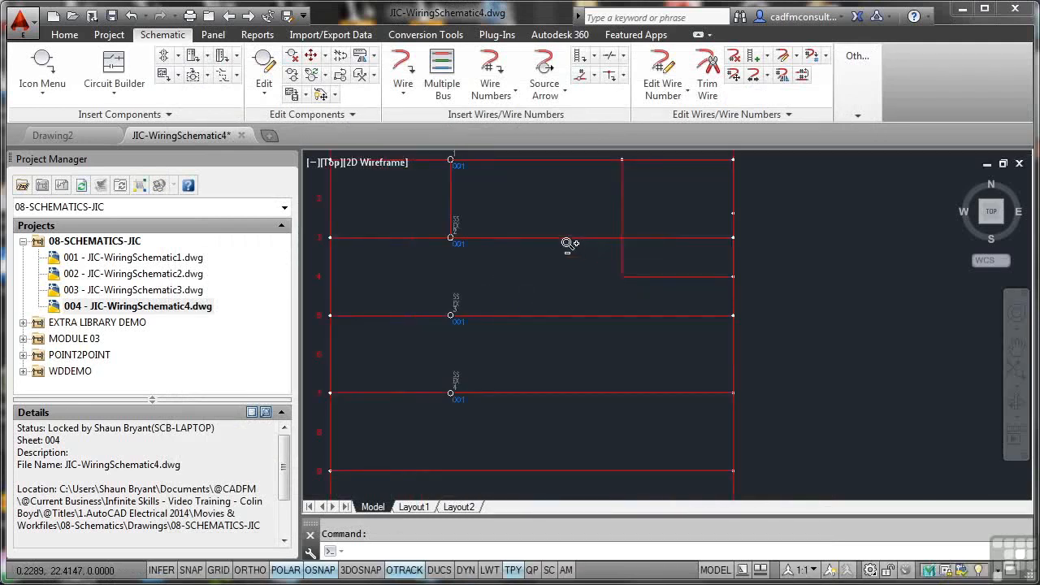
{"action": "middle_click_drag", "start_coordinate": [532, 218], "coordinate": [643, 251]}
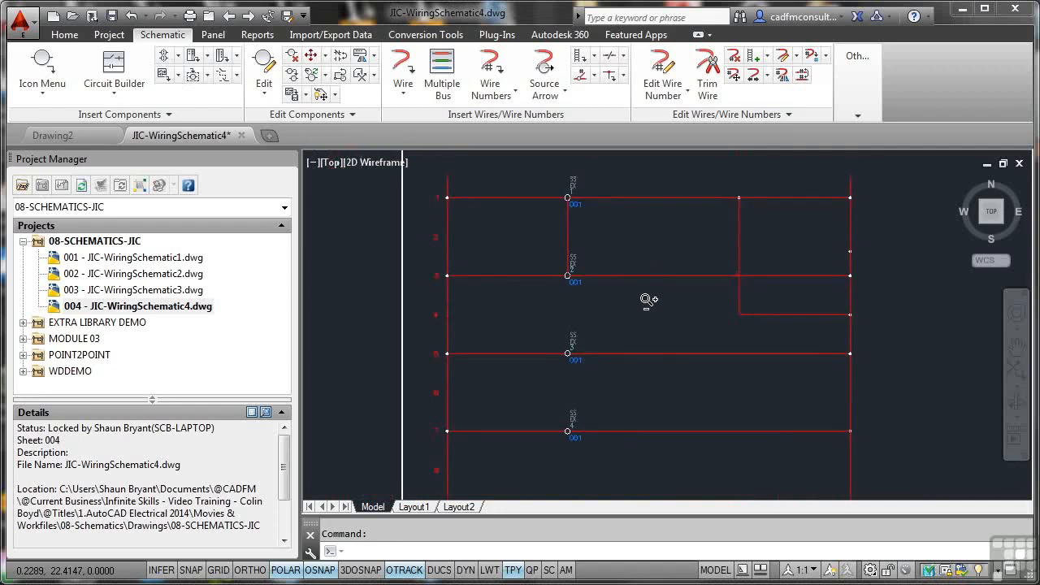
{"action": "key", "text": "Escape"}
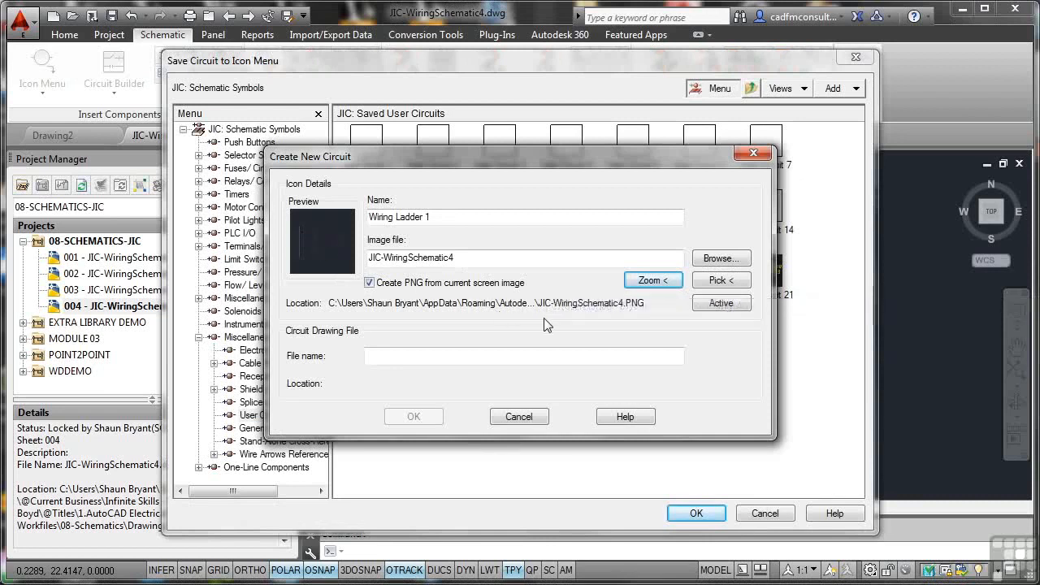
{"action": "left_click", "coordinate": [709, 280]}
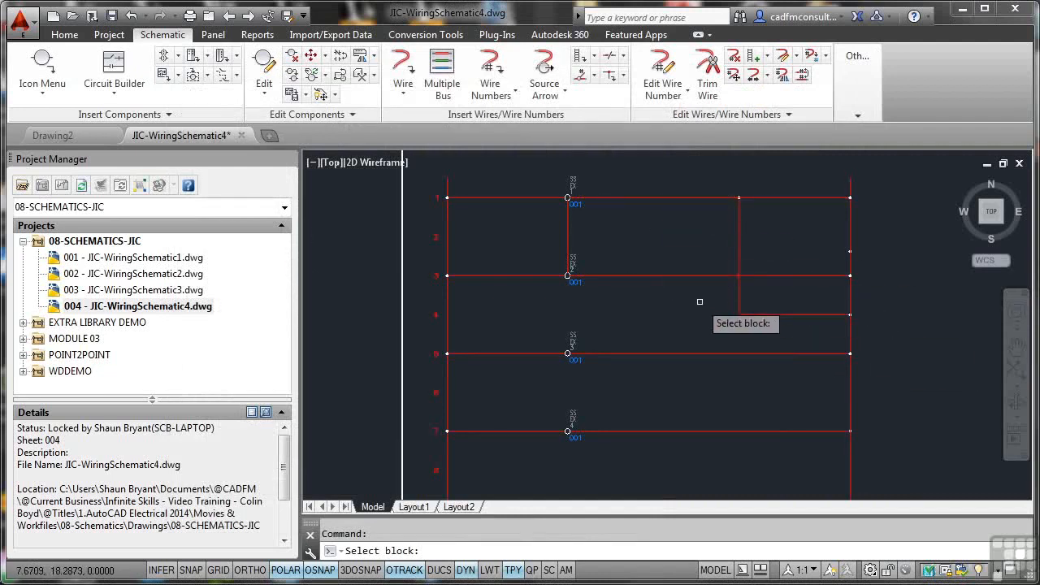
{"action": "key", "text": "Escape"}
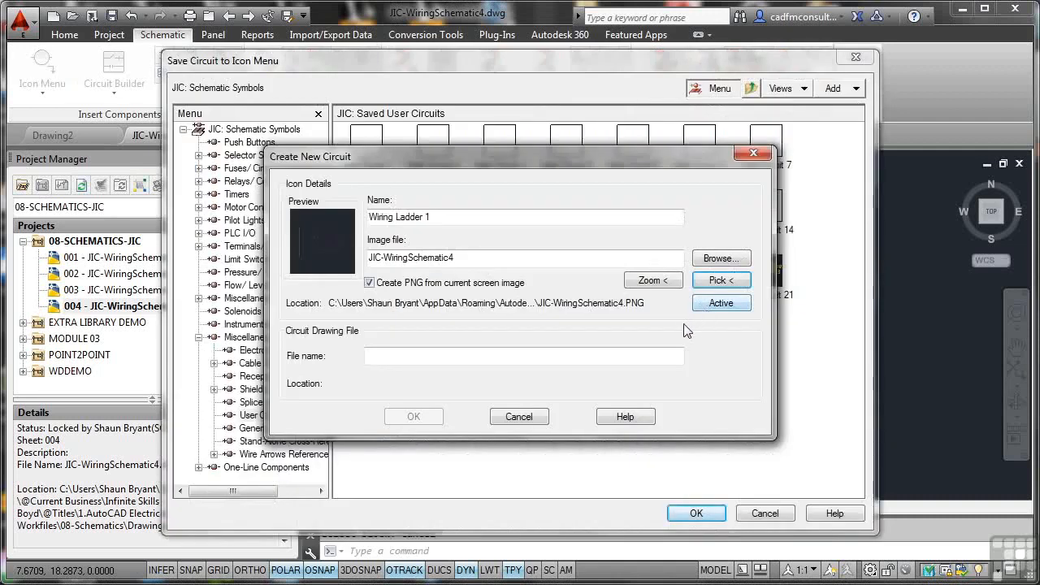
Set the circuit drawing's file name to Wiring Ladder 1 and accept the new circuit's details.
{"action": "left_click", "coordinate": [399, 355]}
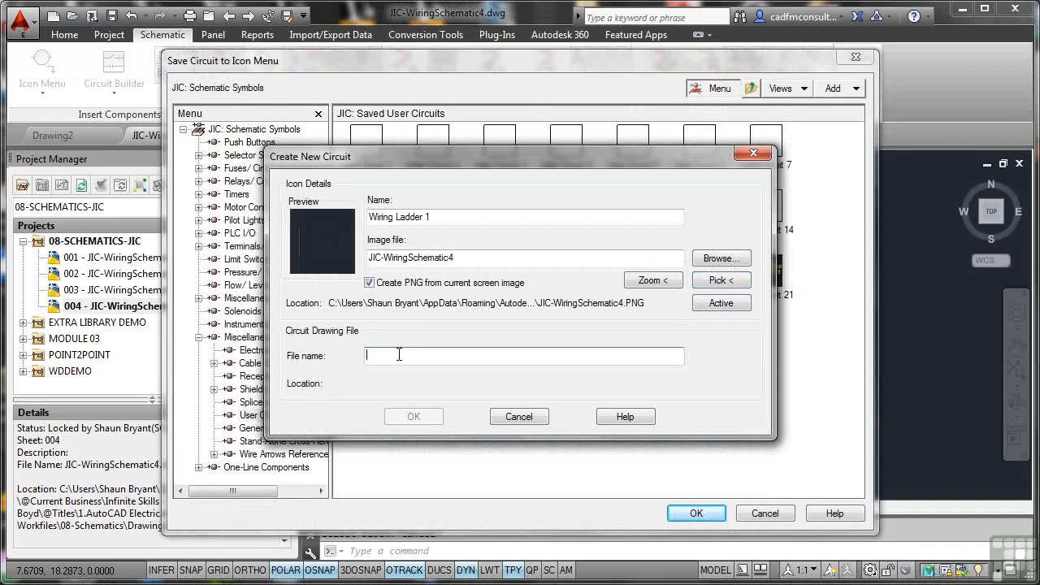
{"action": "type", "text": "Wiring Ladder 1"}
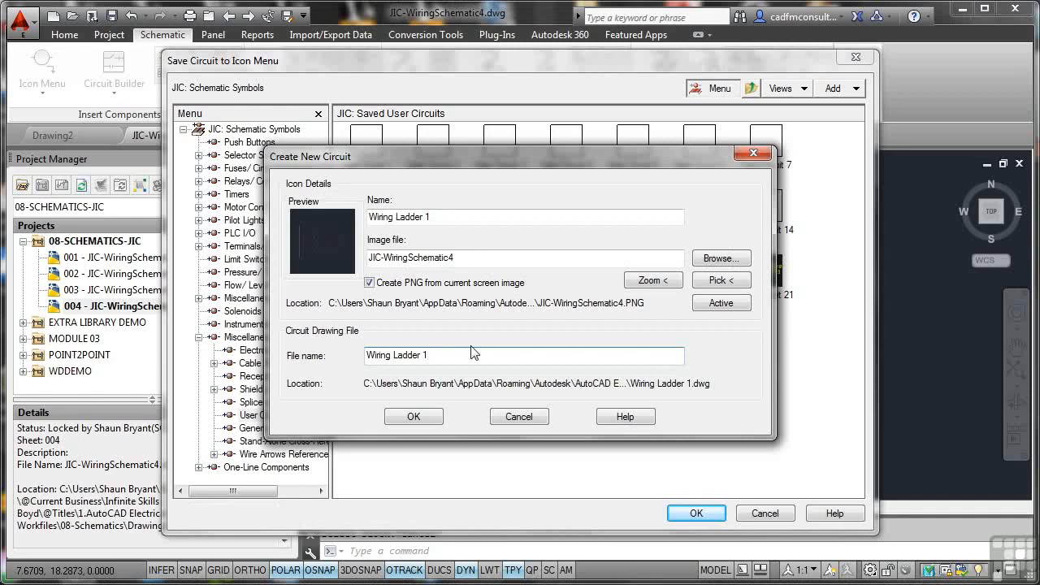
{"action": "left_click", "coordinate": [414, 417]}
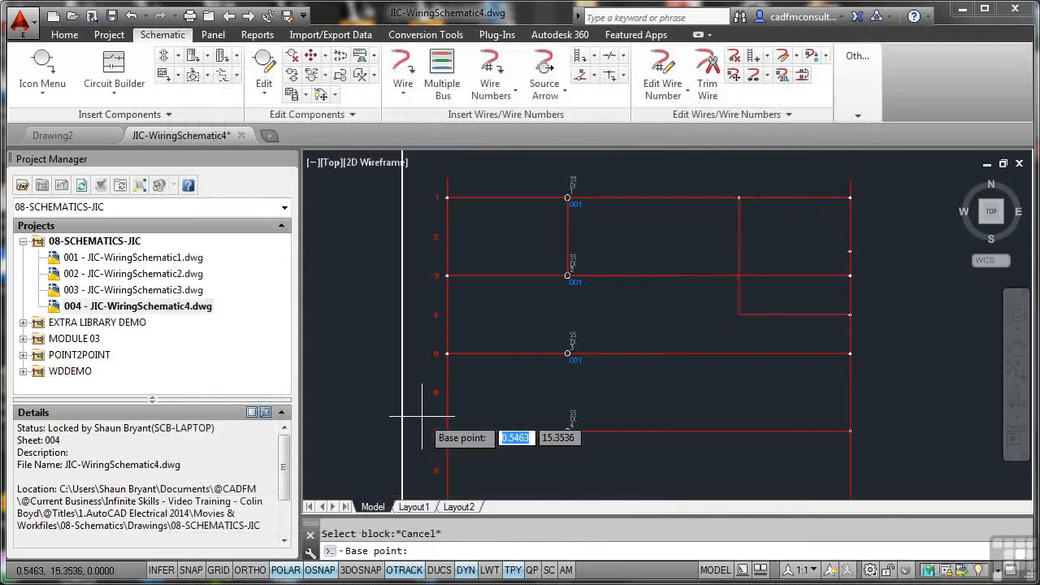
Save the whole ladder as the circuit, with the top end of its left rail as the base point.
{"action": "left_click", "coordinate": [446, 179]}
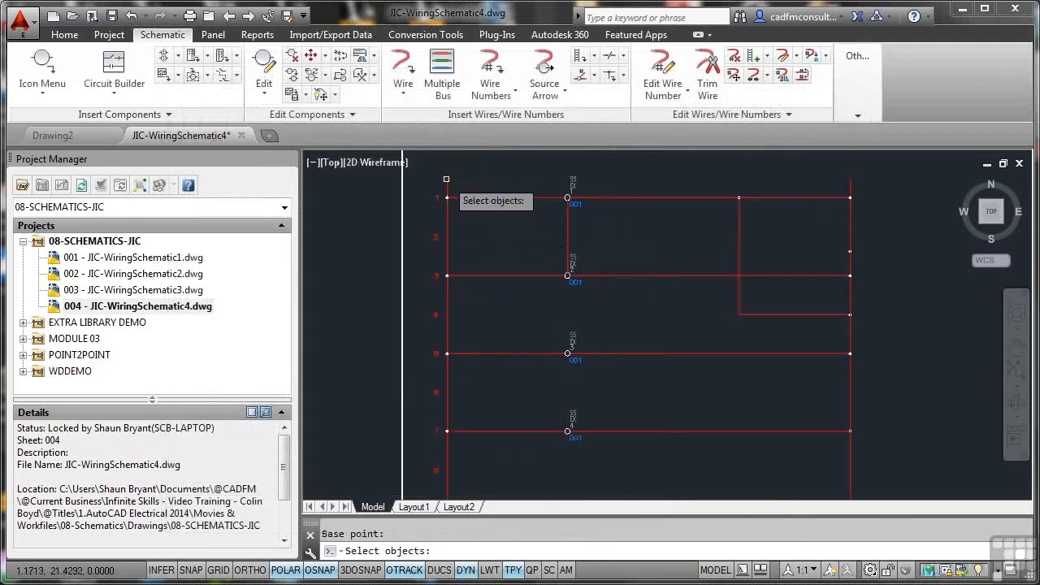
{"action": "scroll", "coordinate": [567, 268], "scroll_direction": "down", "scroll_amount": 4}
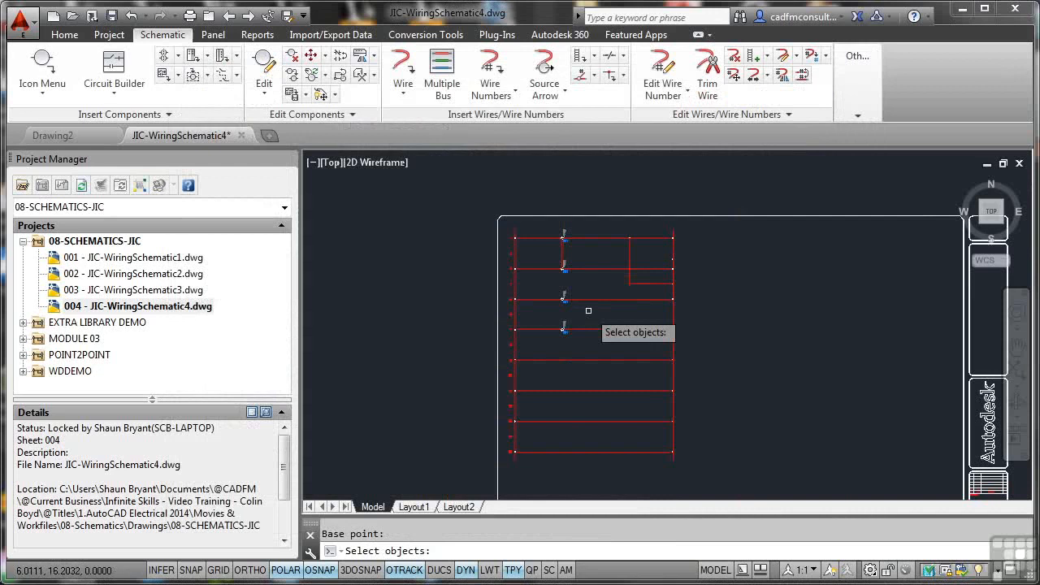
{"action": "left_click", "coordinate": [710, 466]}
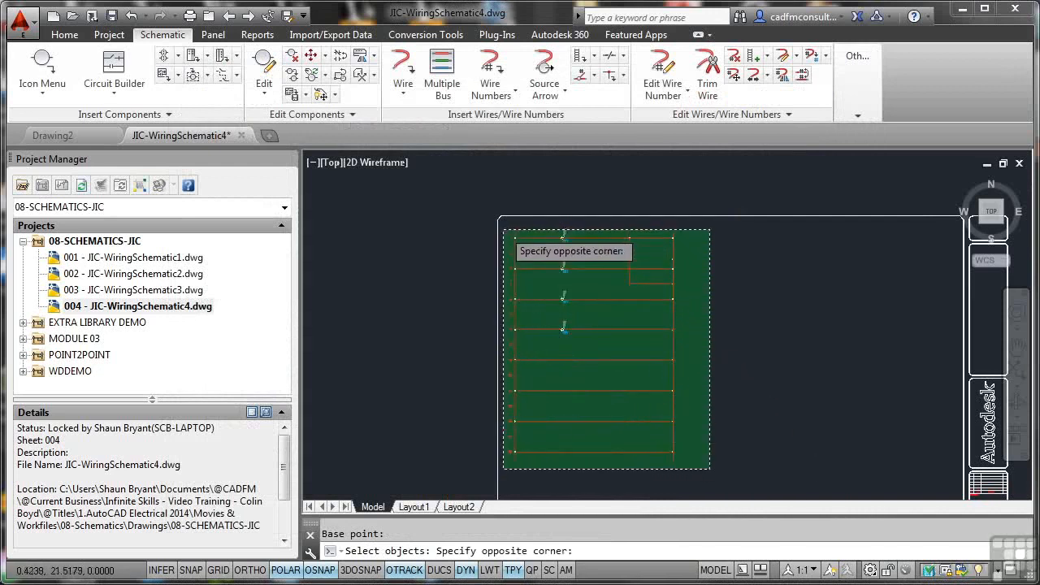
{"action": "left_click", "coordinate": [503, 223]}
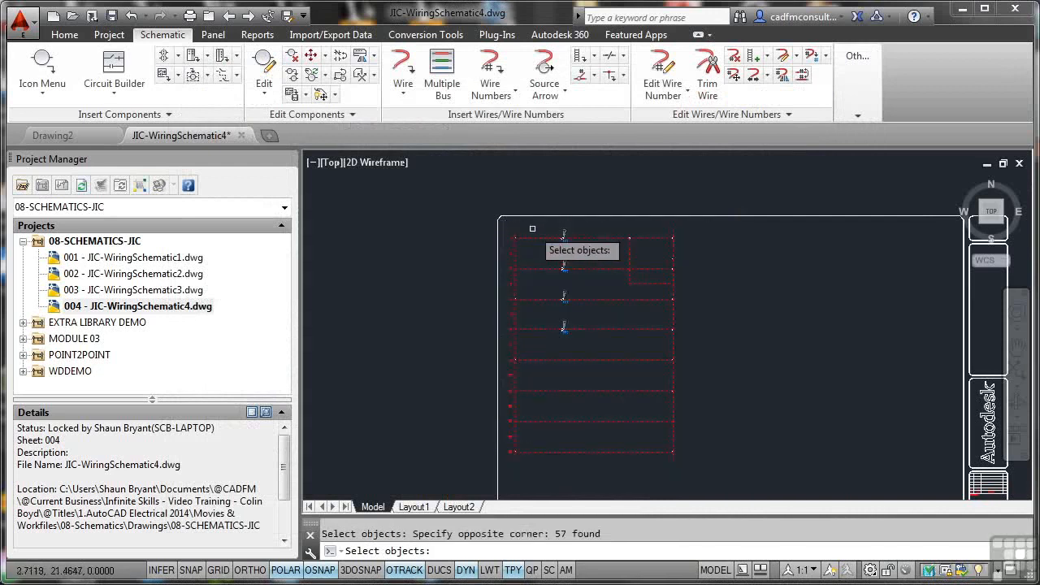
{"action": "key", "text": "Return"}
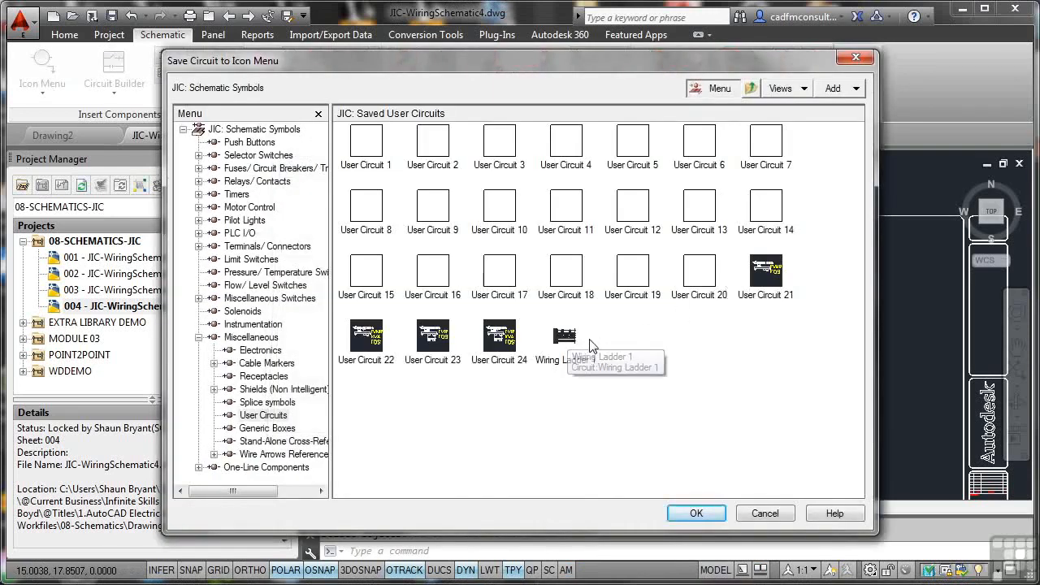
{"action": "left_click", "coordinate": [696, 513]}
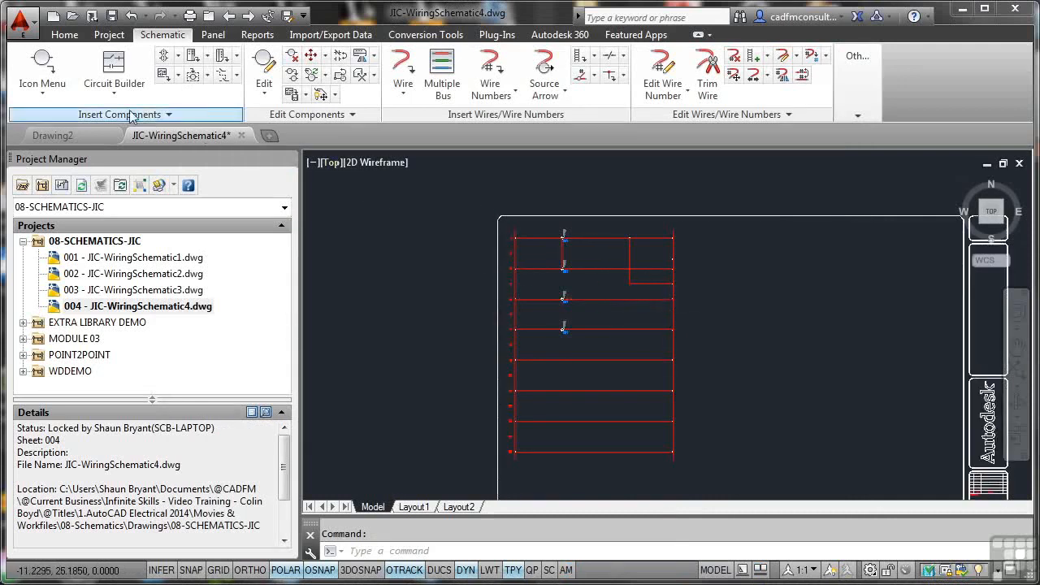
Insert the saved Wiring Ladder 1 circuit at scale 1.000 to the right of the existing ladder, updating its text layers as required.
{"action": "left_click", "coordinate": [42, 72]}
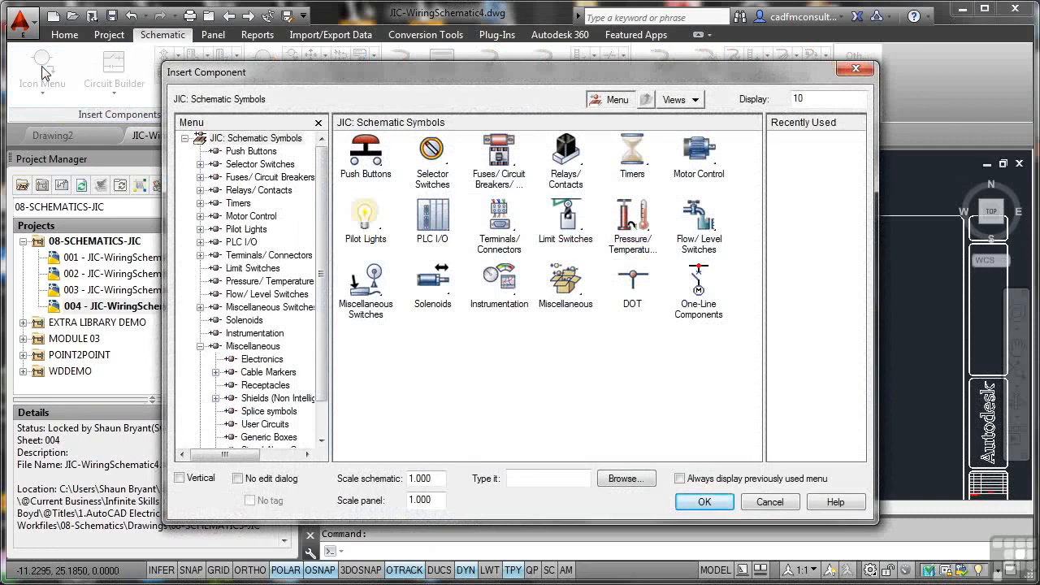
{"action": "left_click", "coordinate": [565, 281]}
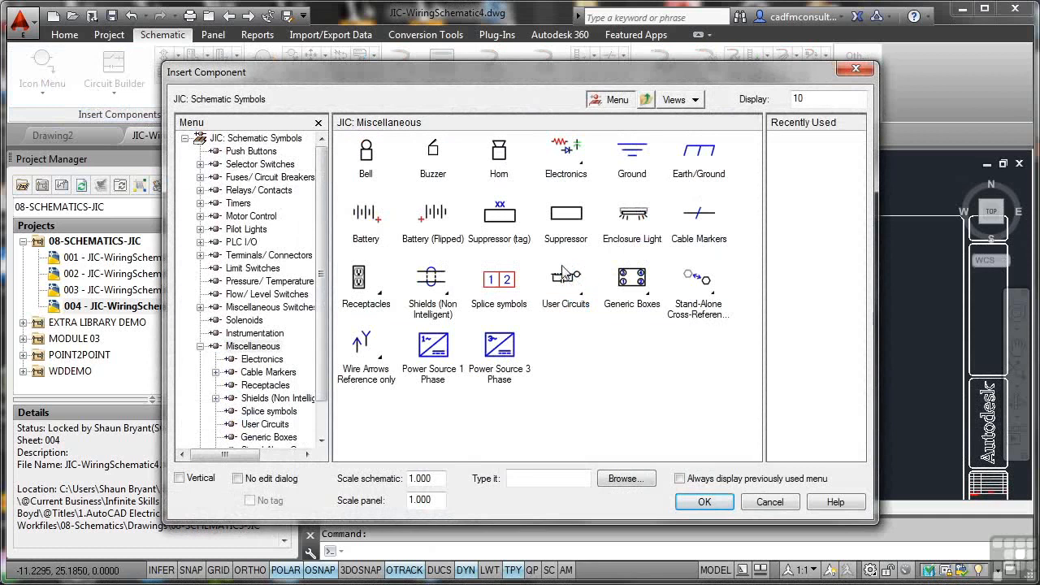
{"action": "left_click", "coordinate": [562, 282]}
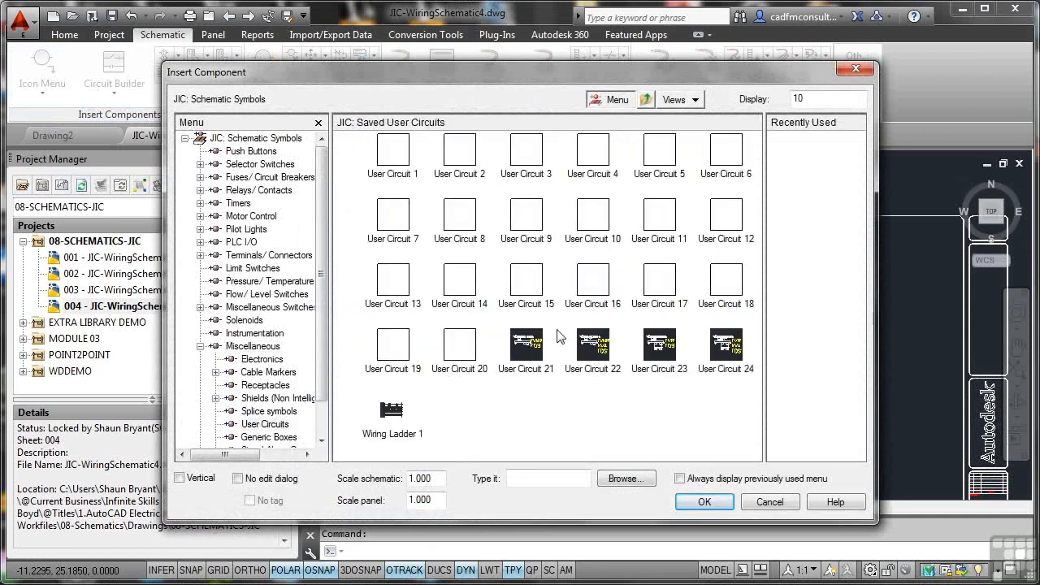
{"action": "left_click", "coordinate": [393, 411]}
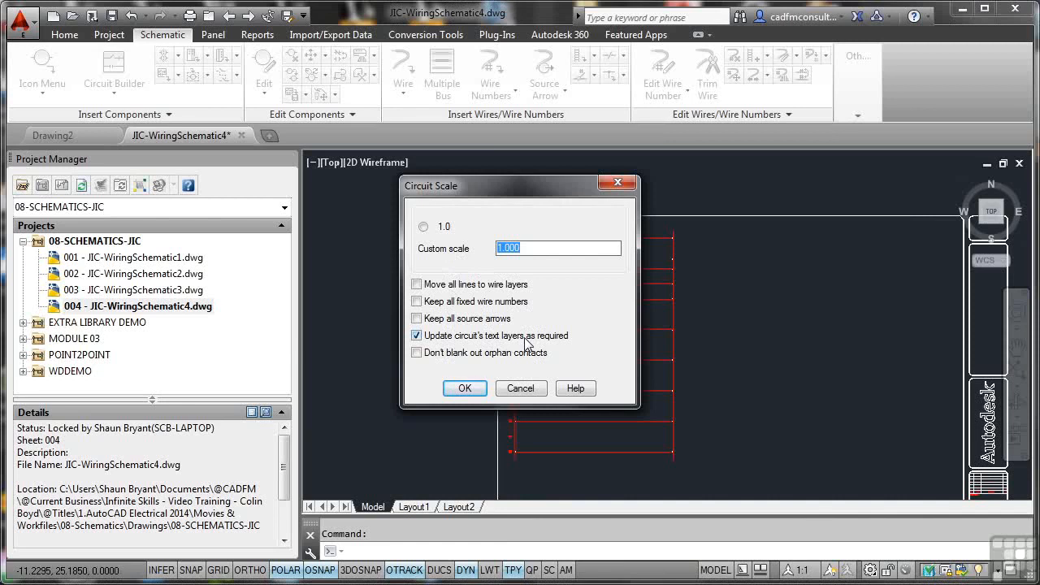
{"action": "left_click", "coordinate": [465, 387]}
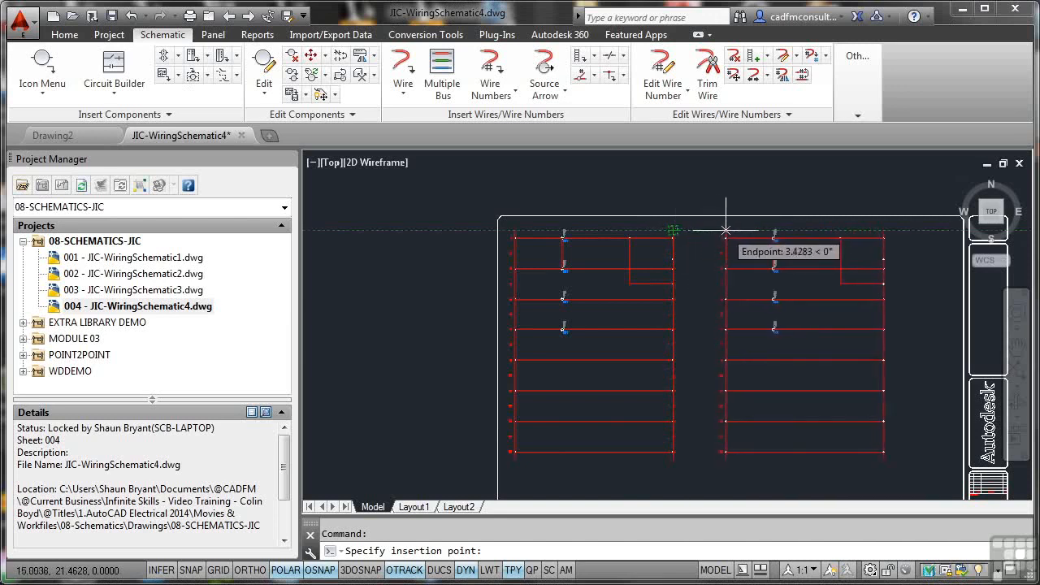
{"action": "left_click", "coordinate": [732, 231]}
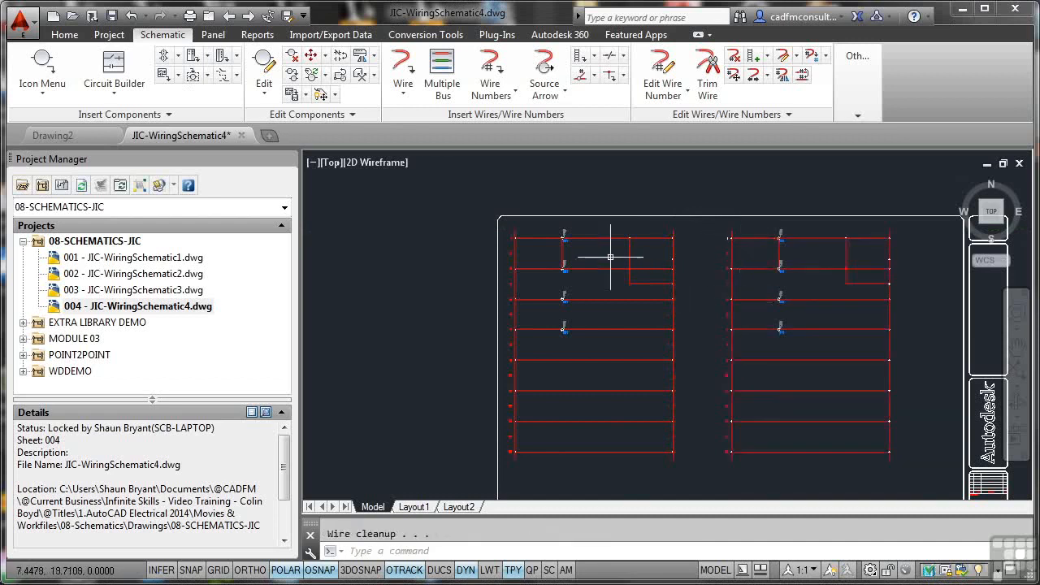
Compare the terminal numbers on the inserted ladder with those on the original ladder.
{"action": "scroll", "coordinate": [566, 244], "scroll_direction": "up", "scroll_amount": 6}
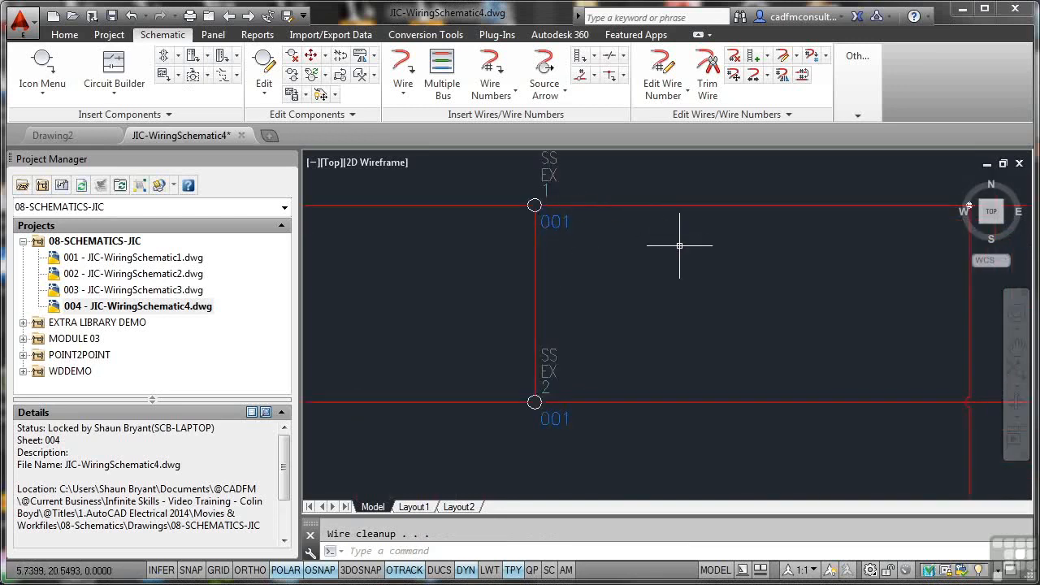
{"action": "scroll", "coordinate": [674, 240], "scroll_direction": "down", "scroll_amount": 6}
{"action": "middle_click_drag", "start_coordinate": [862, 268], "coordinate": [542, 295]}
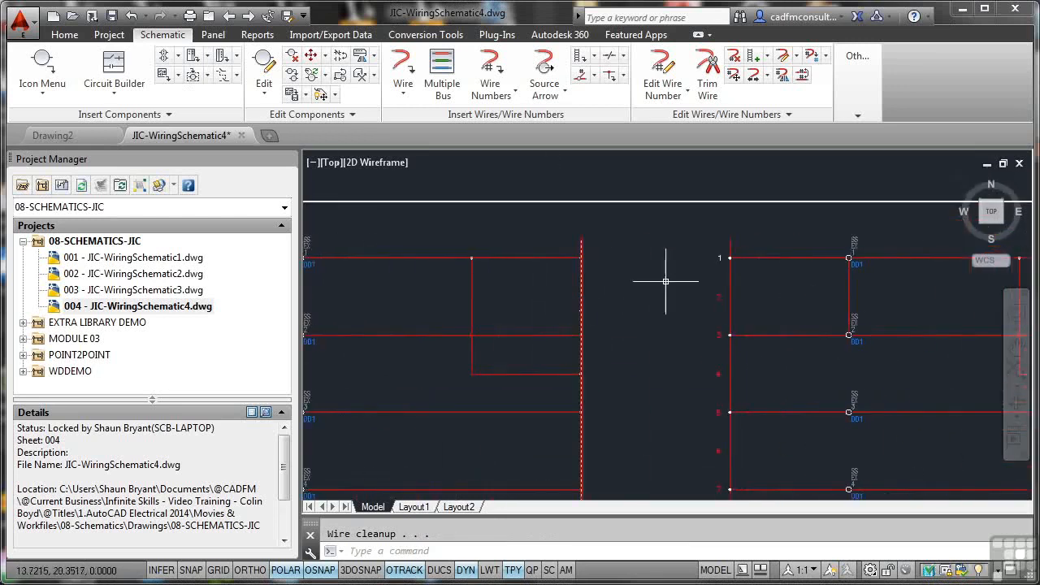
{"action": "scroll", "coordinate": [861, 261], "scroll_direction": "up", "scroll_amount": 2}
{"action": "scroll", "coordinate": [860, 261], "scroll_direction": "up", "scroll_amount": 2}
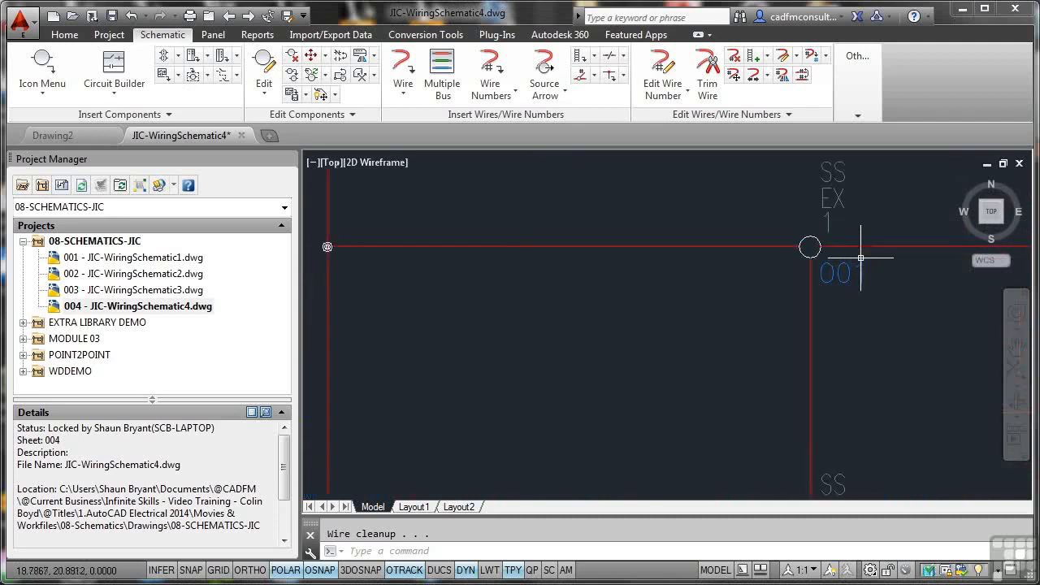
{"action": "scroll", "coordinate": [862, 261], "scroll_direction": "down", "scroll_amount": 4}
{"action": "scroll", "coordinate": [821, 318], "scroll_direction": "down", "scroll_amount": 2}
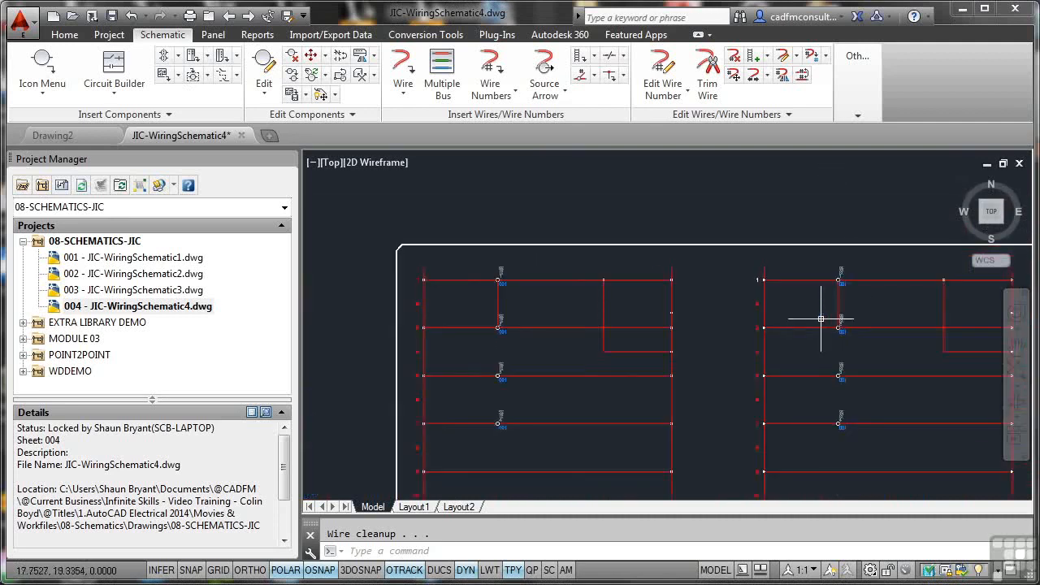
Edit the terminal number attribute of the terminal on line 1 of the inserted ladder to 5.
{"action": "scroll", "coordinate": [735, 320], "scroll_direction": "down", "scroll_amount": 1}
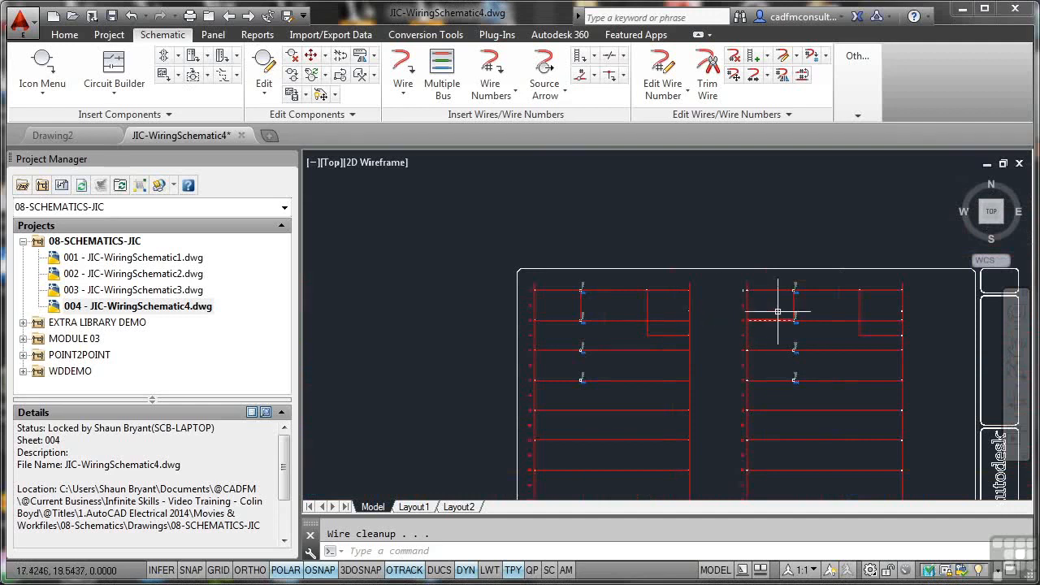
{"action": "scroll", "coordinate": [794, 289], "scroll_direction": "up", "scroll_amount": 5}
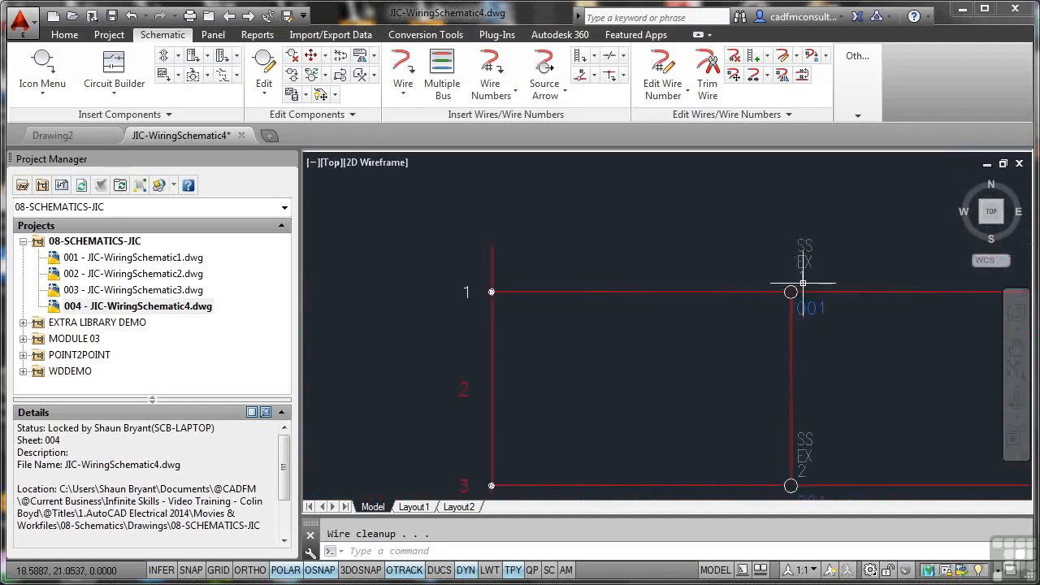
{"action": "left_click", "coordinate": [803, 278]}
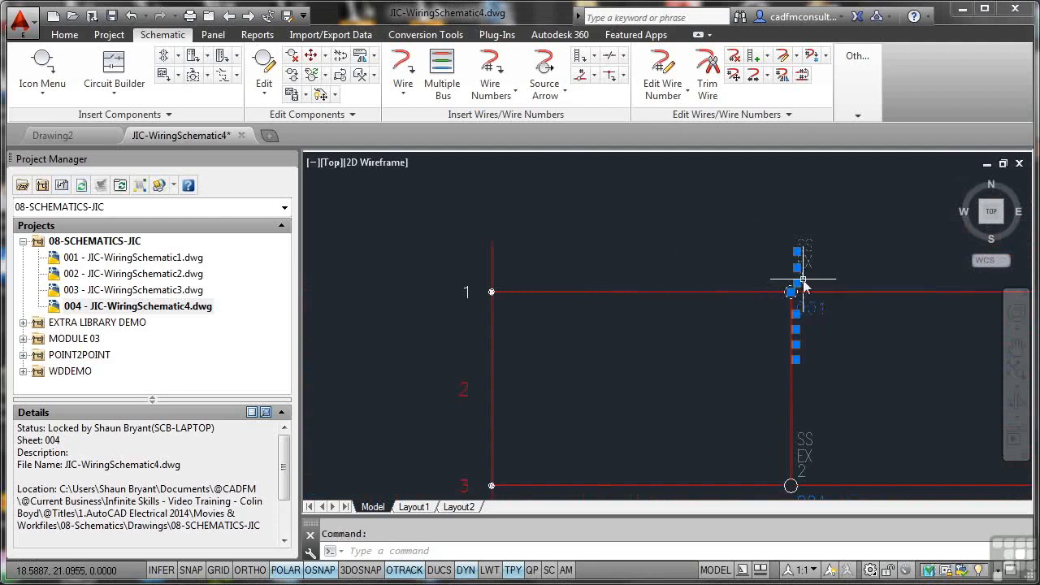
{"action": "right_click", "coordinate": [803, 279]}
{"action": "mouse_move", "coordinate": [815, 354]}
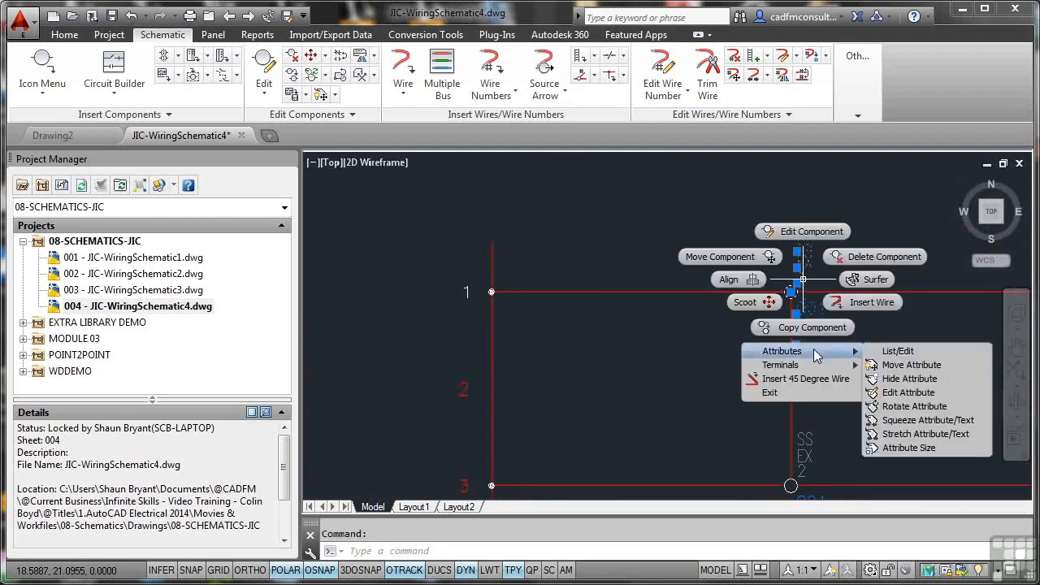
{"action": "left_click", "coordinate": [905, 392]}
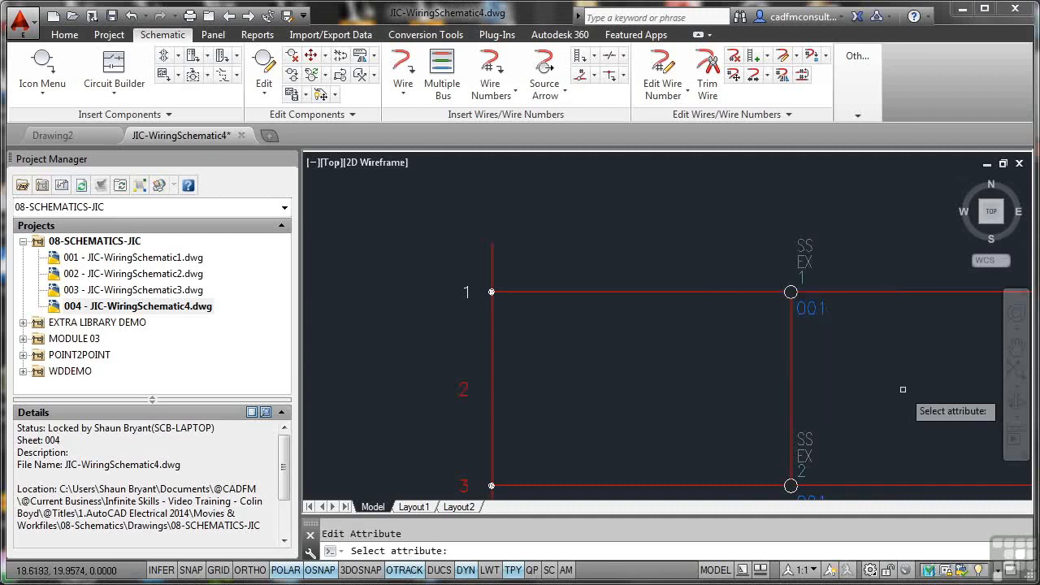
{"action": "left_click", "coordinate": [803, 279]}
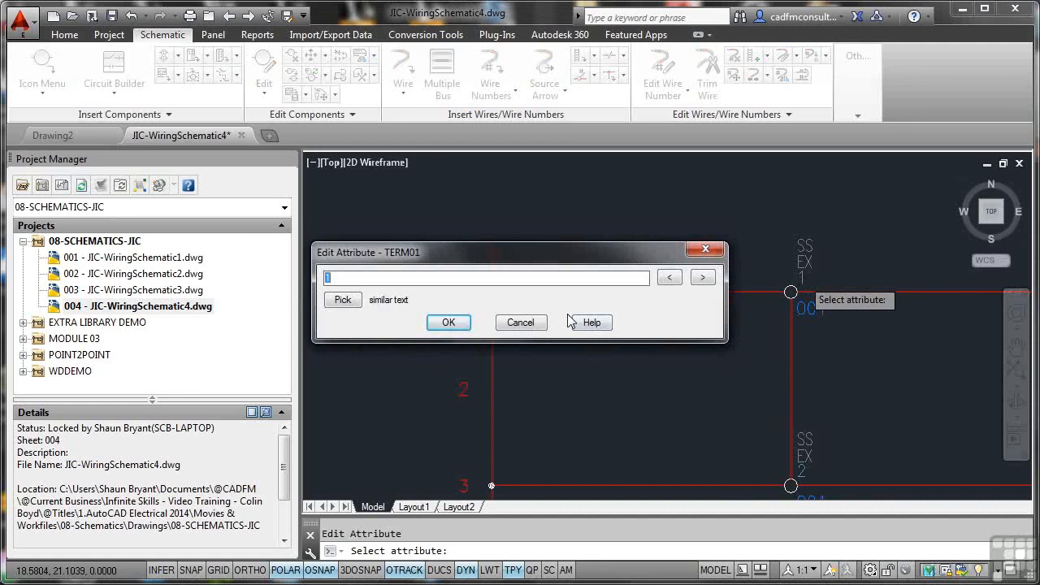
{"action": "left_click", "coordinate": [703, 282]}
{"action": "left_click", "coordinate": [703, 282]}
{"action": "left_click", "coordinate": [704, 281]}
{"action": "left_click", "coordinate": [703, 282]}
{"action": "left_click", "coordinate": [451, 323]}
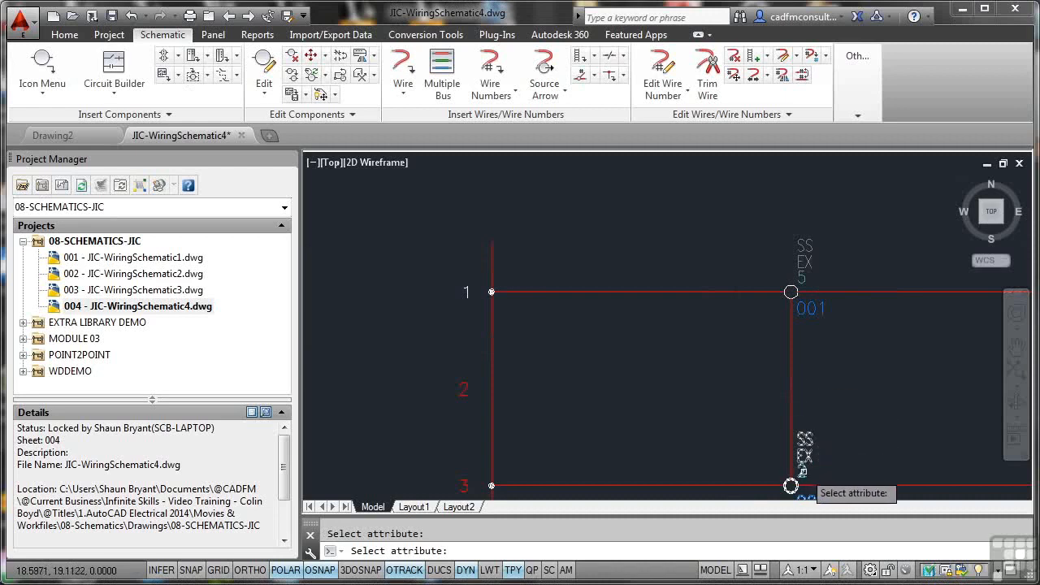
Set the terminal number attribute on line 3 of the inserted ladder to 6 and finish attribute editing.
{"action": "left_click", "coordinate": [790, 483]}
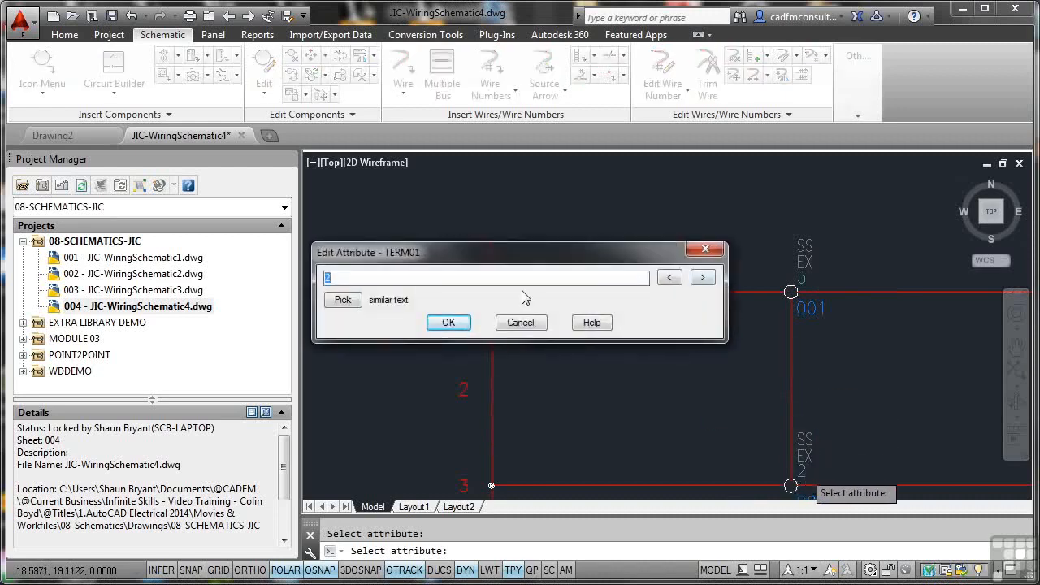
{"action": "type", "text": "6"}
{"action": "left_click", "coordinate": [449, 322]}
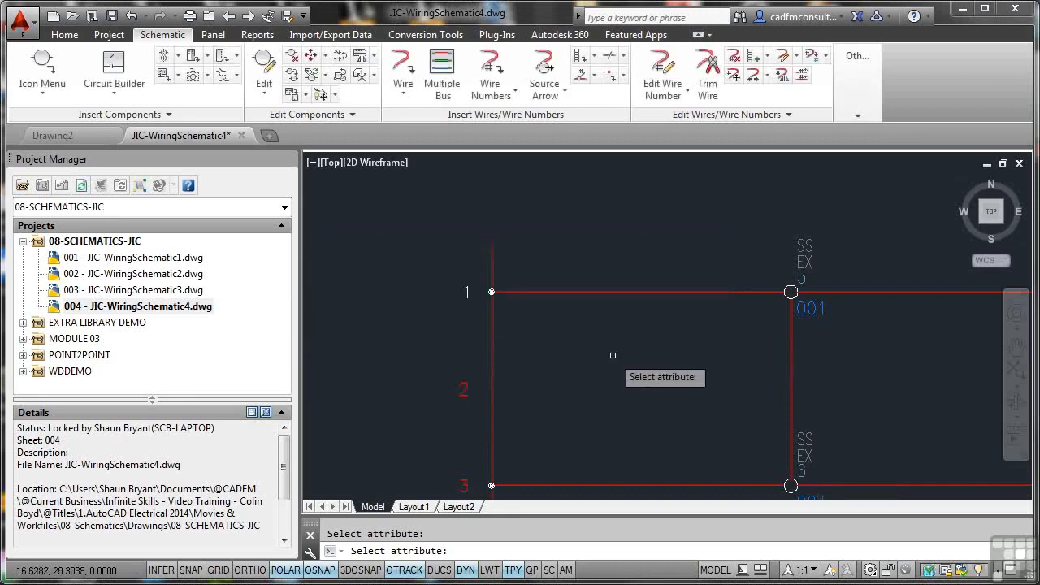
{"action": "key", "text": "Return"}
{"action": "scroll", "coordinate": [613, 356], "scroll_direction": "down", "scroll_amount": 2}
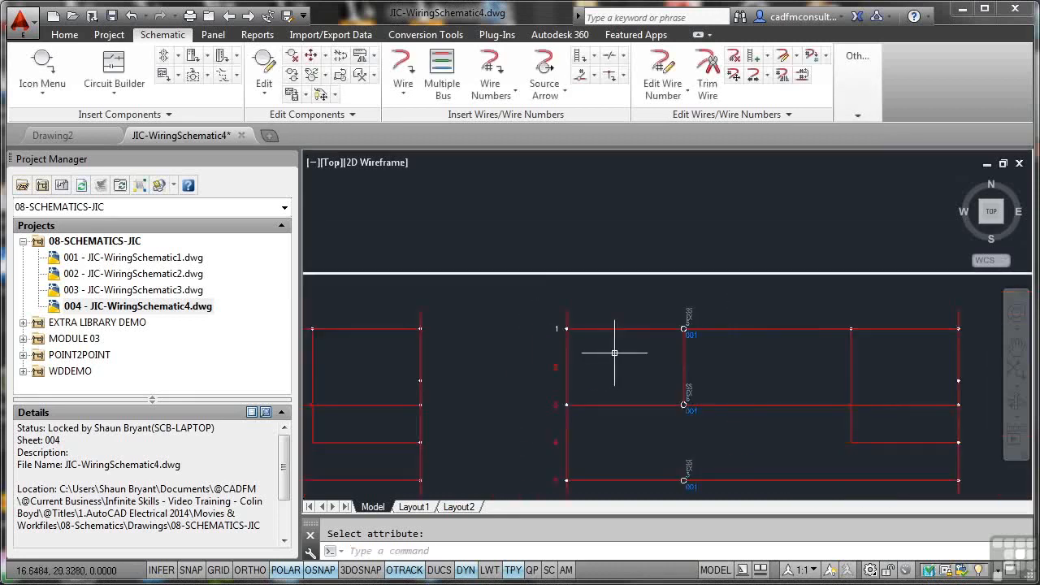